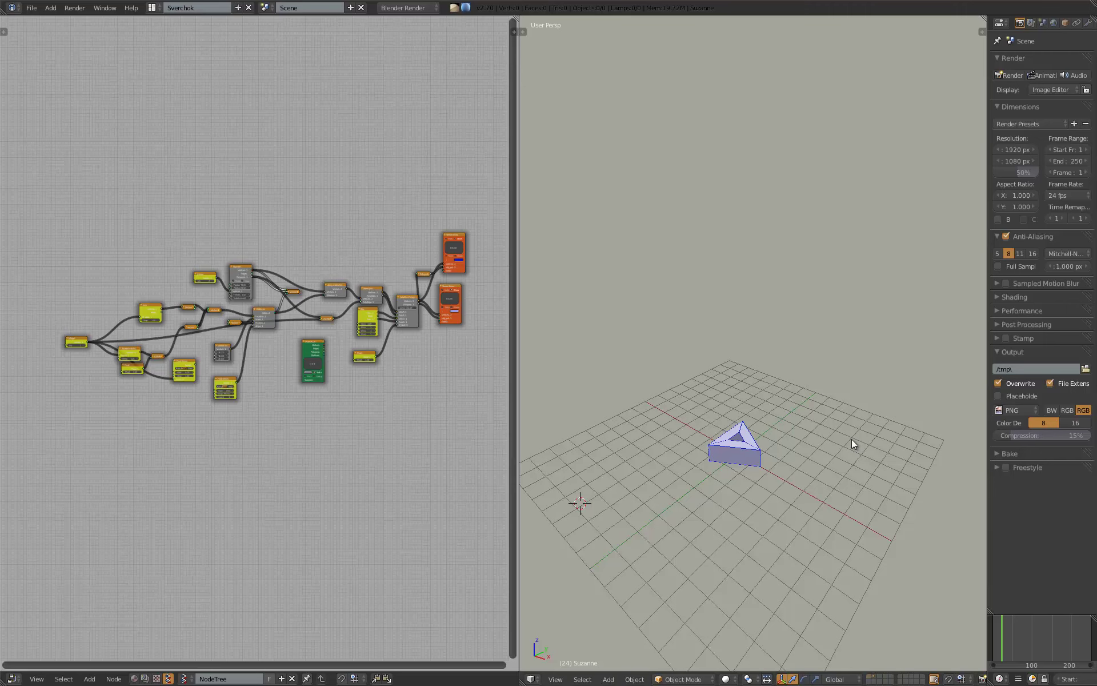
Step: Enable Only Render in the 3D view so the grid and axes disappear, leaving the triangular object
mouse_move(819, 408)
middle_down()
mouse_move(799, 404)
mouse_move(805, 415)
mouse_move(809, 383)
middle_up()
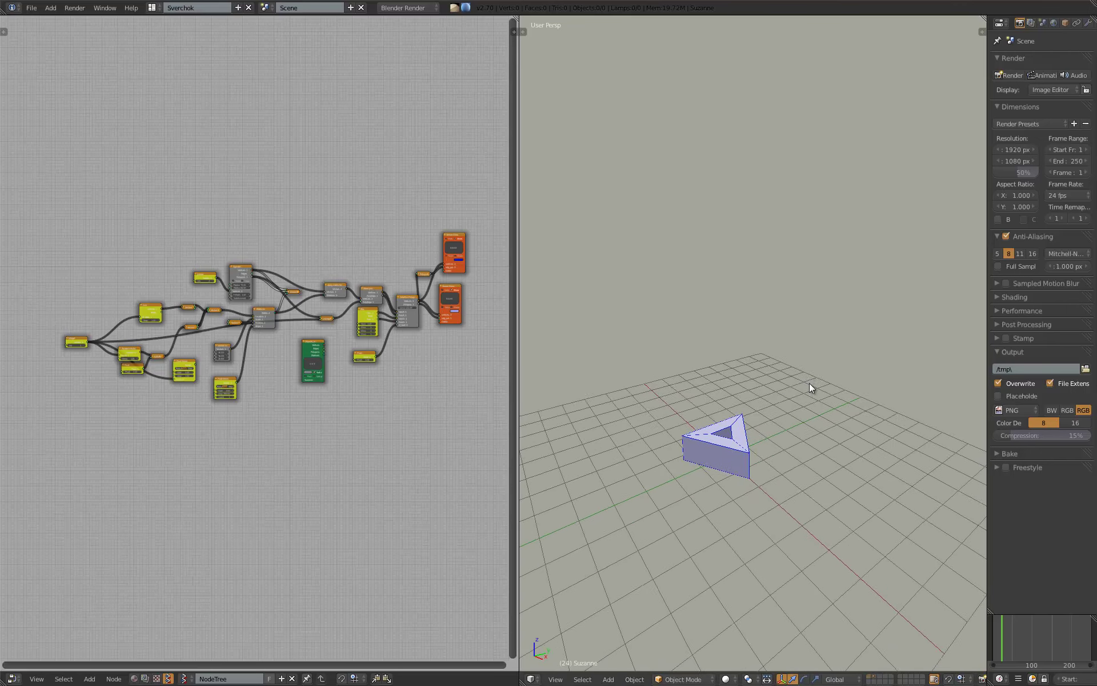
click(983, 30)
scroll(903, 377, down, 1)
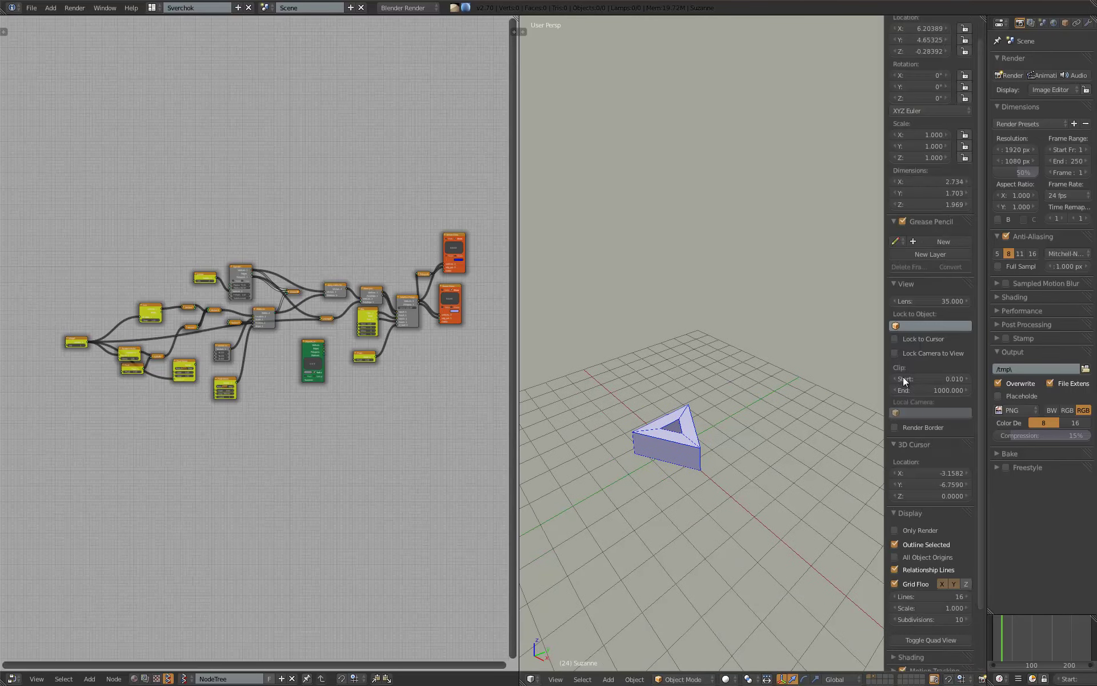
scroll(921, 383, down, 3)
click(916, 458)
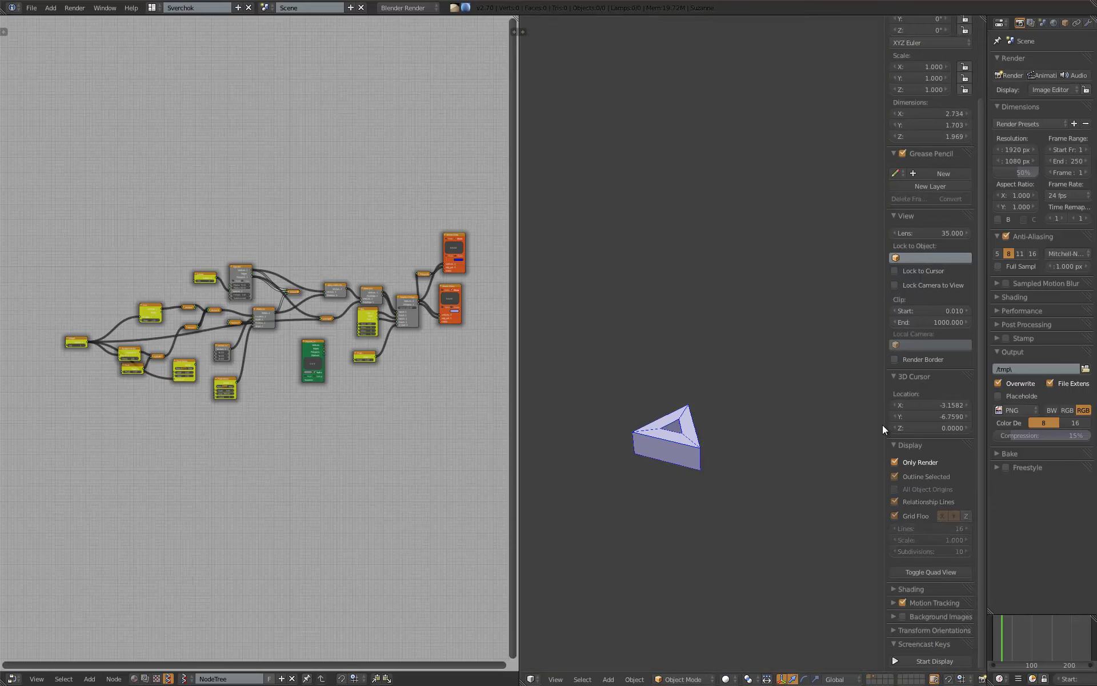
key(n)
scroll(772, 412, up, 2)
middle_drag(770, 410, 799, 436)
Step: Raise the first Integer node's value to 6 stacked layers
scroll(241, 366, up, 1)
scroll(157, 331, up, 1)
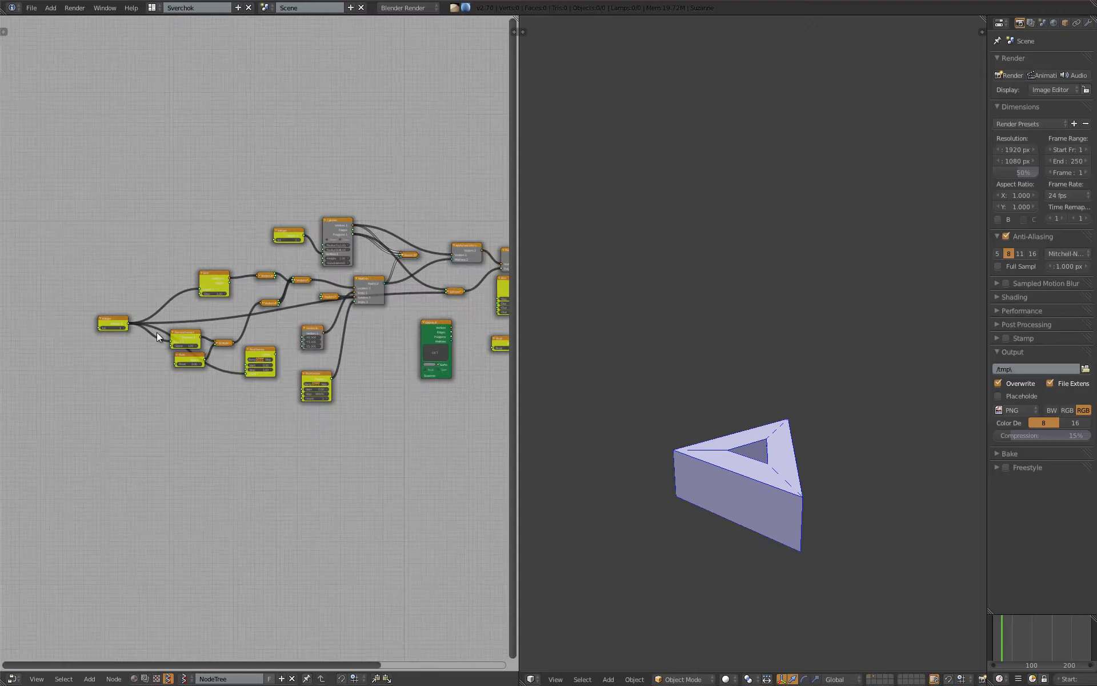
scroll(200, 341, up, 2)
scroll(200, 342, up, 2)
scroll(166, 351, up, 1)
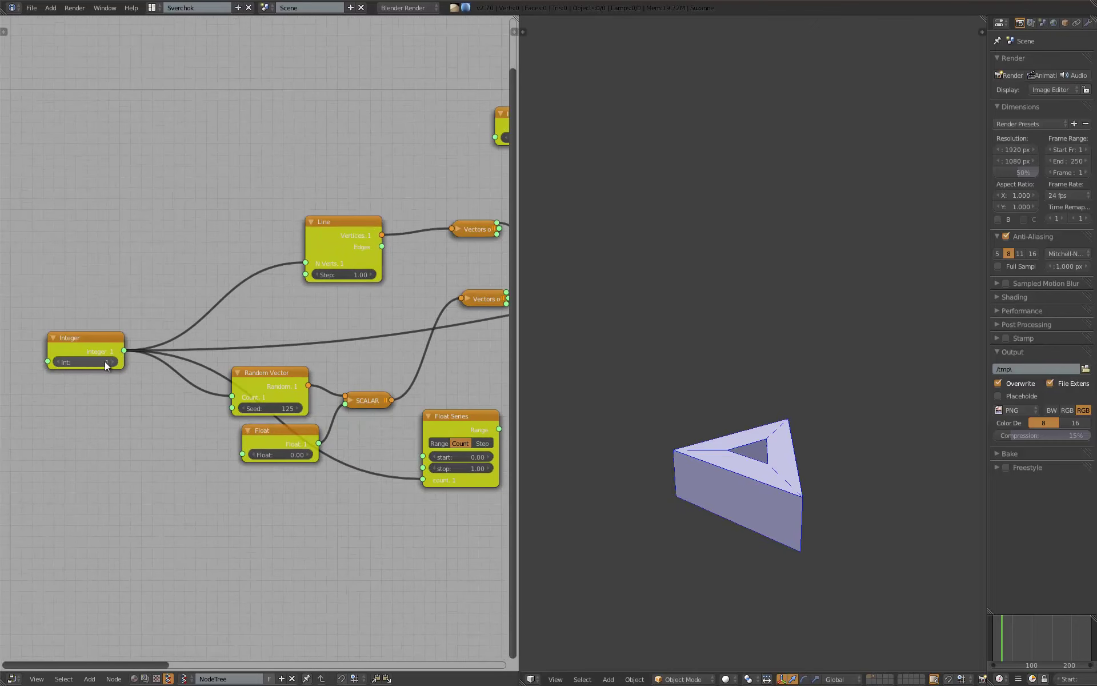
ctrl+scroll(106, 360, up, 4)
ctrl+scroll(108, 362, up, 2)
ctrl+scroll(110, 361, down, 3)
Step: Orbit around the taller prism and bring the second Integer node into view
mouse_move(632, 285)
middle_down()
mouse_move(740, 393)
mouse_move(701, 369)
middle_up()
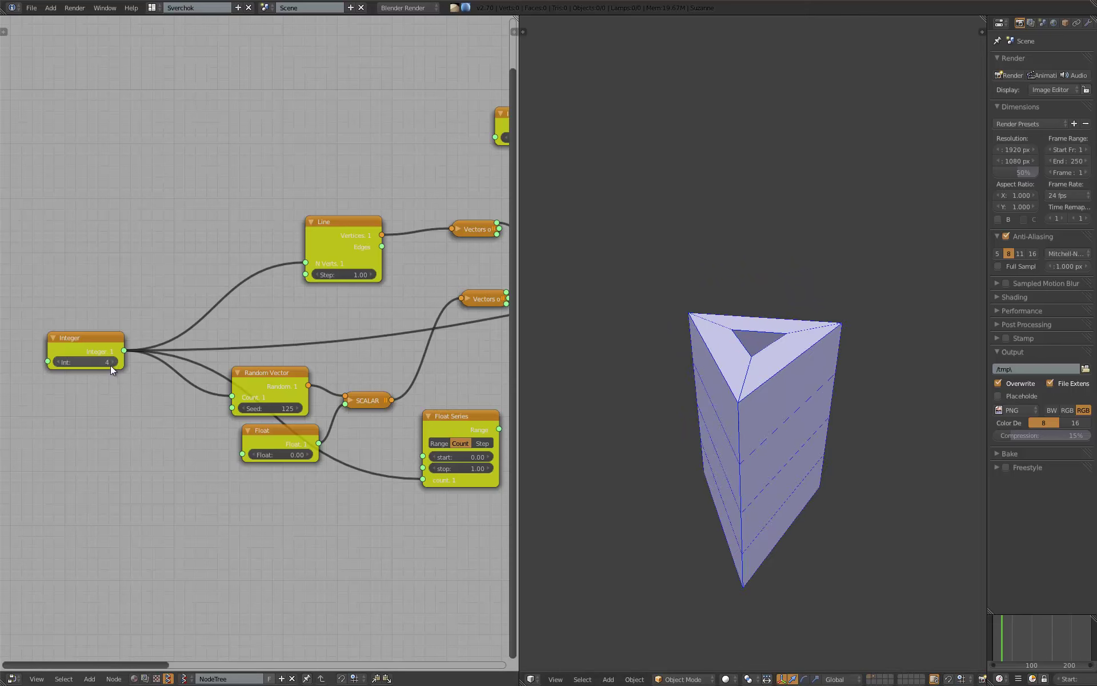
ctrl+scroll(111, 363, up, 3)
ctrl+scroll(109, 362, down, 5)
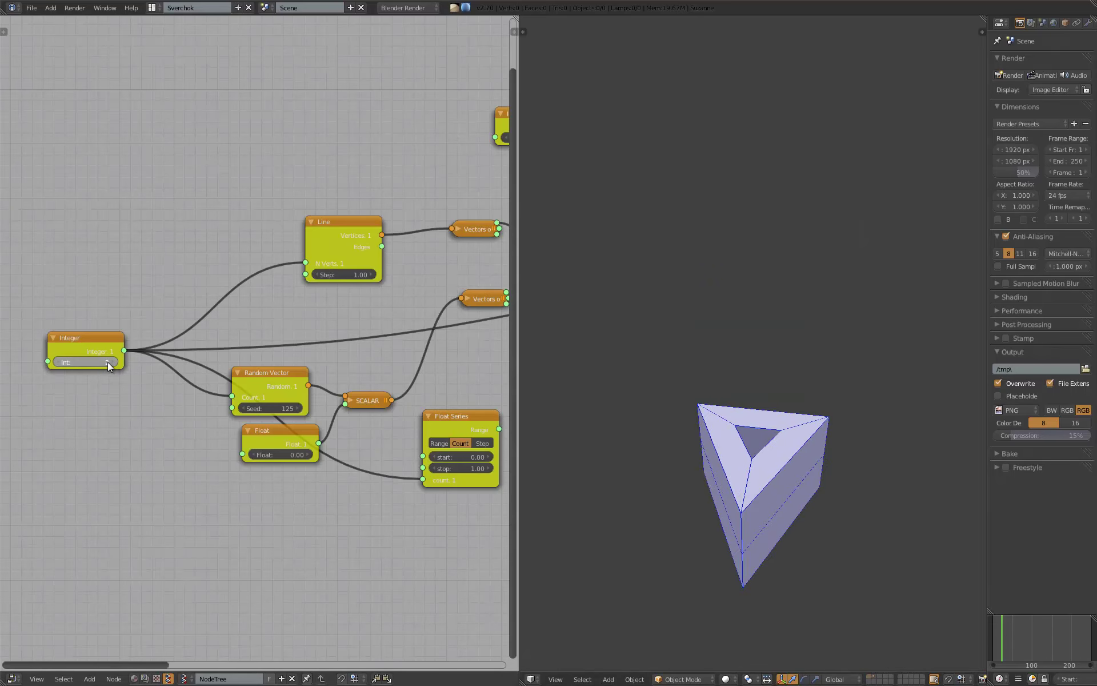
ctrl+scroll(107, 362, up, 5)
mouse_move(628, 297)
middle_down()
mouse_move(668, 281)
mouse_move(686, 250)
middle_up()
mouse_move(357, 214)
middle_down()
mouse_move(281, 264)
mouse_move(214, 263)
middle_up()
Step: Set the Cylinder Vertices Integer to 7 after trying 14, making a heptagonal tube
scroll(214, 264, up, 3)
ctrl+scroll(297, 199, up, 2)
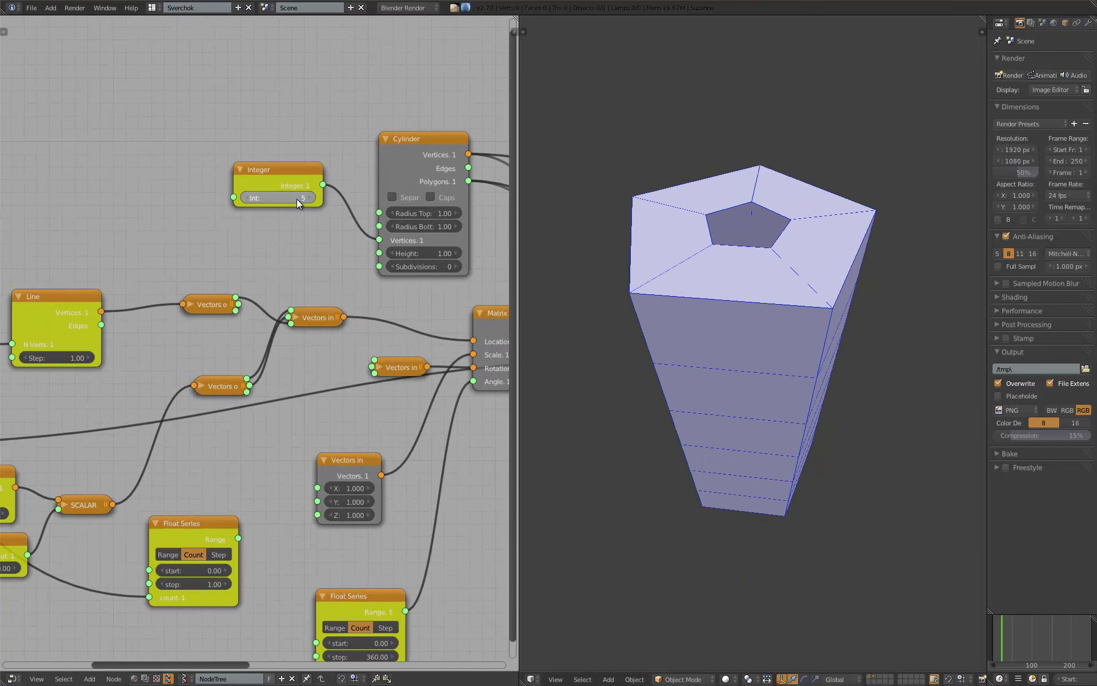
ctrl+scroll(297, 199, up, 3)
ctrl+scroll(299, 197, up, 2)
ctrl+scroll(302, 197, up, 4)
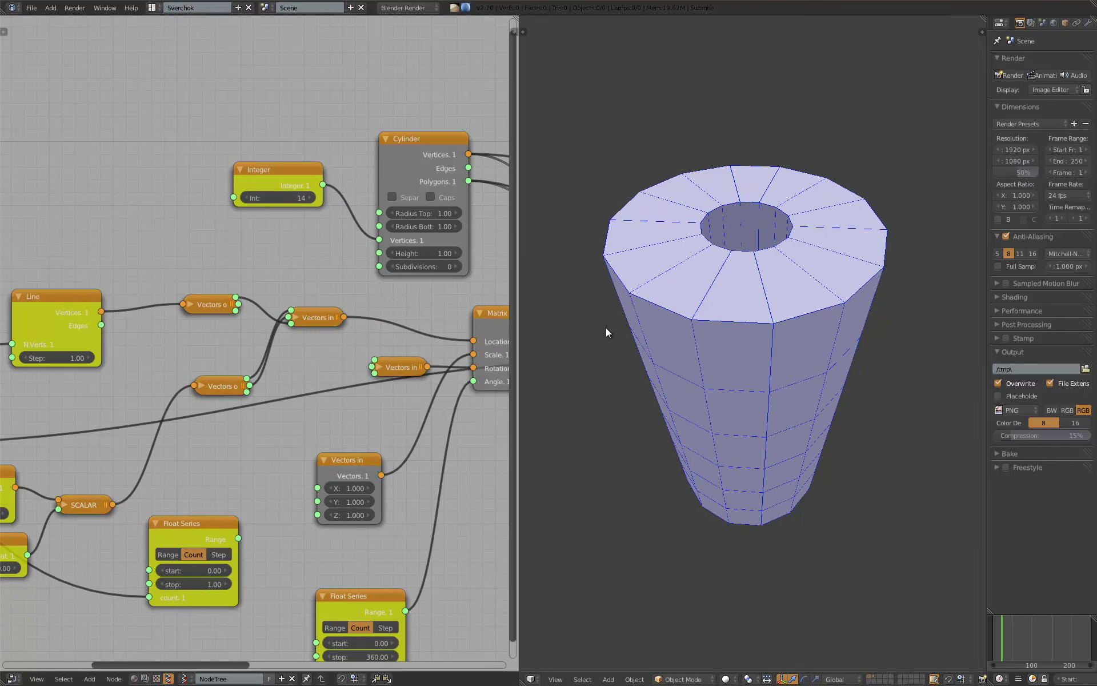
mouse_move(607, 332)
middle_down()
mouse_move(772, 339)
mouse_move(726, 381)
middle_up()
scroll(726, 381, down, 3)
middle_drag(275, 272, 169, 298)
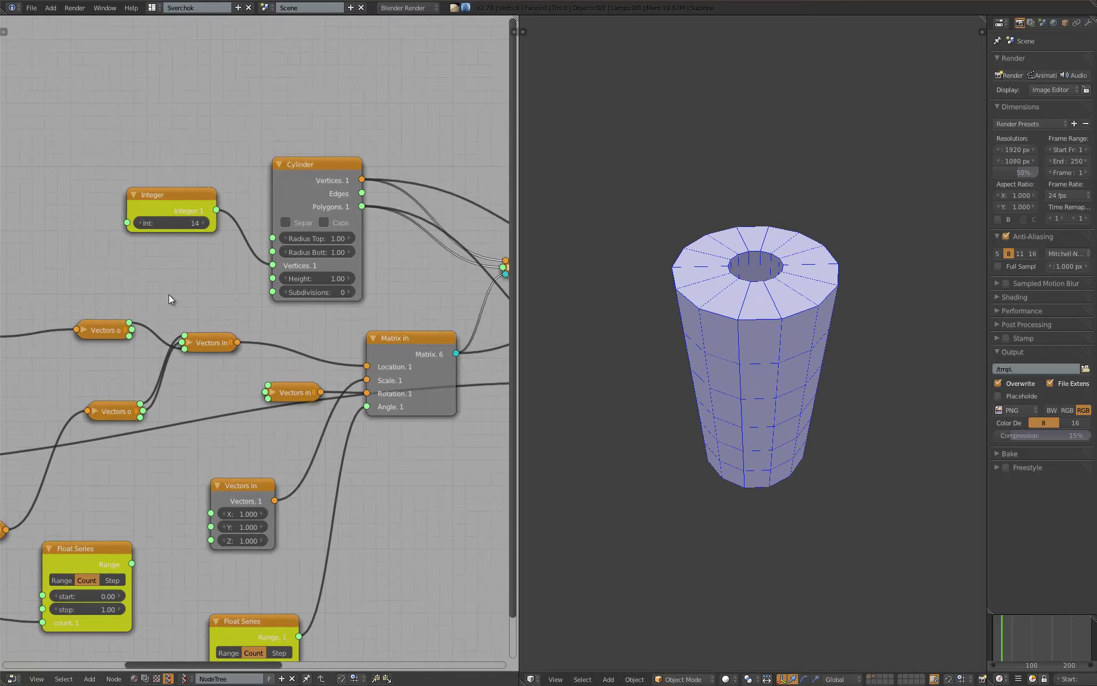
scroll(169, 294, up, 1)
ctrl+scroll(178, 206, down, 11)
ctrl+scroll(169, 204, up, 4)
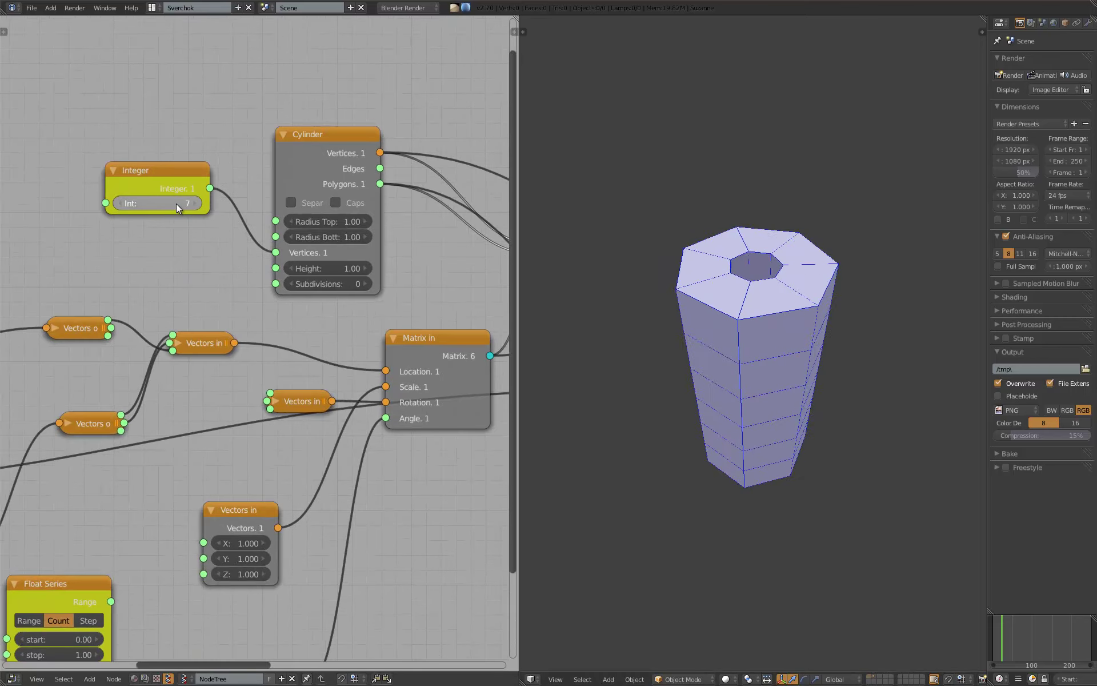
Step: Try a smaller Cylinder top radius, then enter 1 to set Radius Top to 1.00
mouse_move(339, 219)
mouse_down()
mouse_move(329, 222)
mouse_move(336, 214)
mouse_up()
click(335, 215)
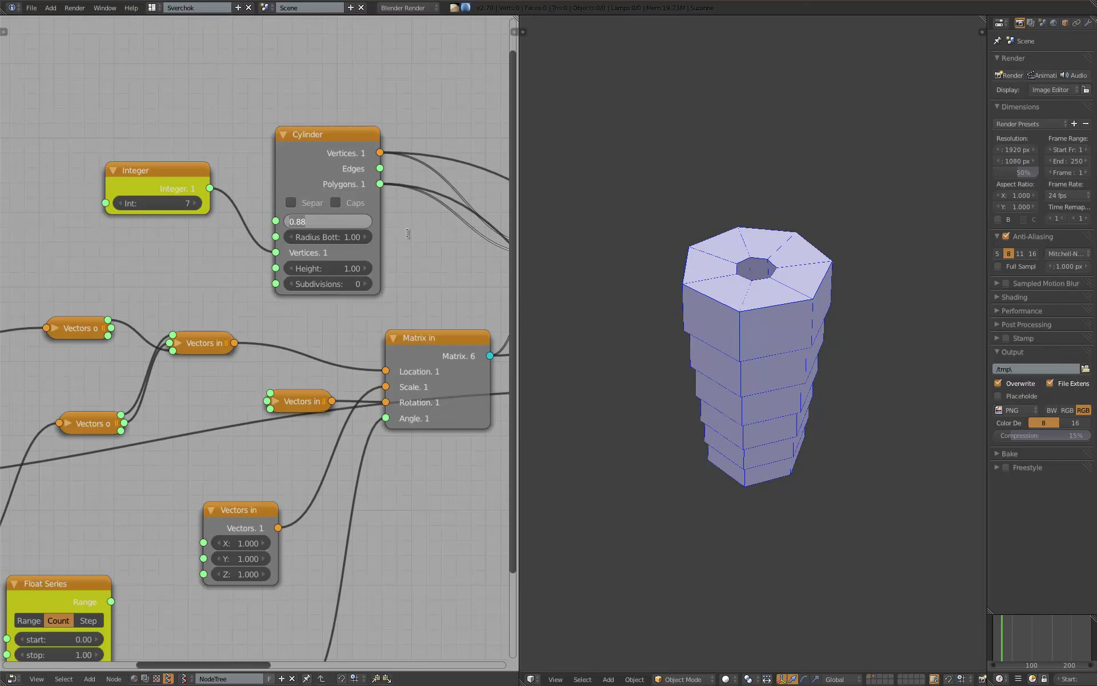
text(1)
key(Return)
Step: Test a bottom radius of 0.91 and height 0.70, returning the bottom radius to 1.00
middle_drag(371, 237, 358, 230)
drag(357, 230, 440, 267)
middle_drag(440, 268, 436, 244)
mouse_move(335, 241)
mouse_down()
mouse_move(320, 239)
mouse_move(338, 237)
mouse_move(335, 251)
mouse_up()
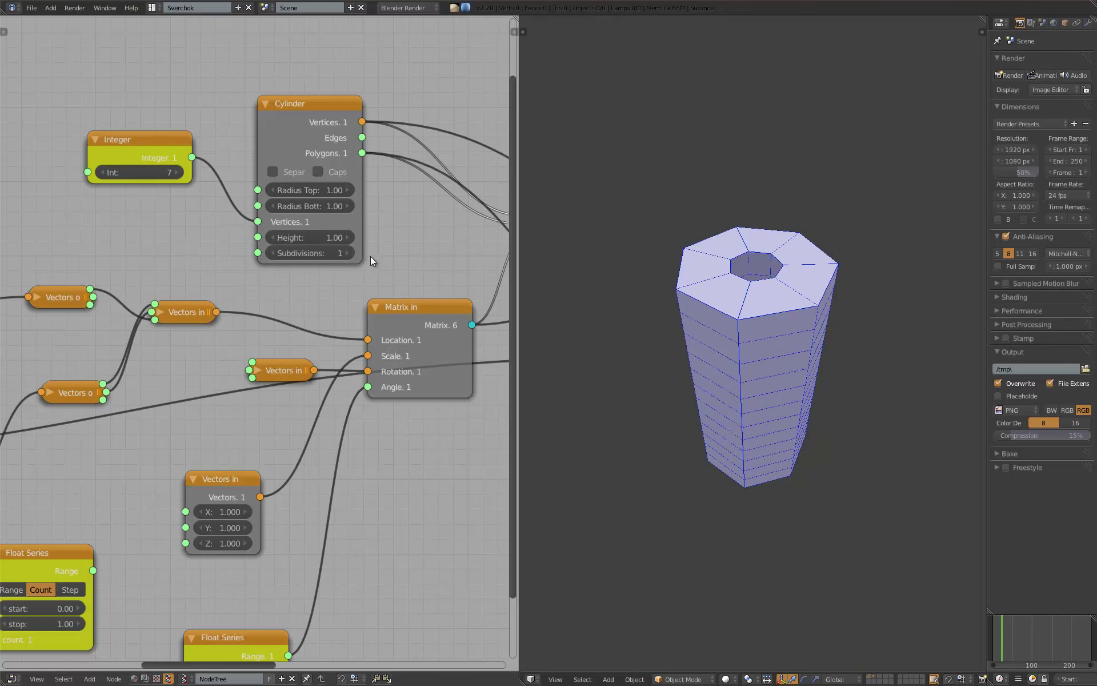
middle_drag(664, 430, 681, 392)
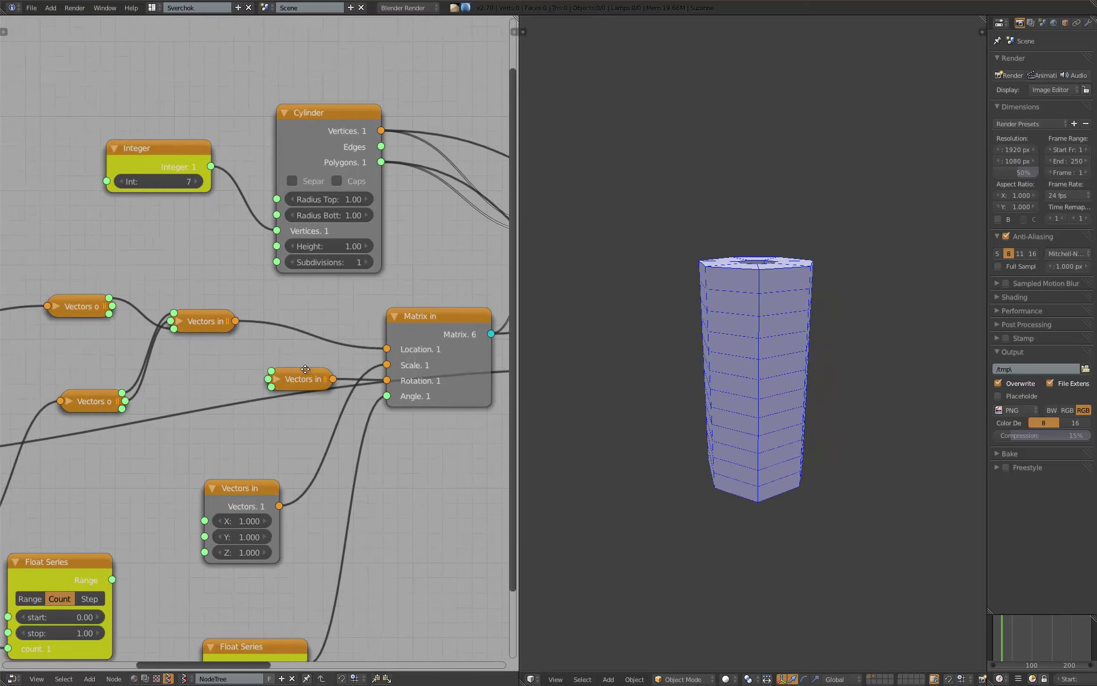
Step: Increase the Line step to respace the rings and remove the Cylinder's subdivision
scroll(166, 395, down, 3)
middle_drag(167, 396, 217, 380)
scroll(302, 340, down, 2)
scroll(275, 313, up, 1)
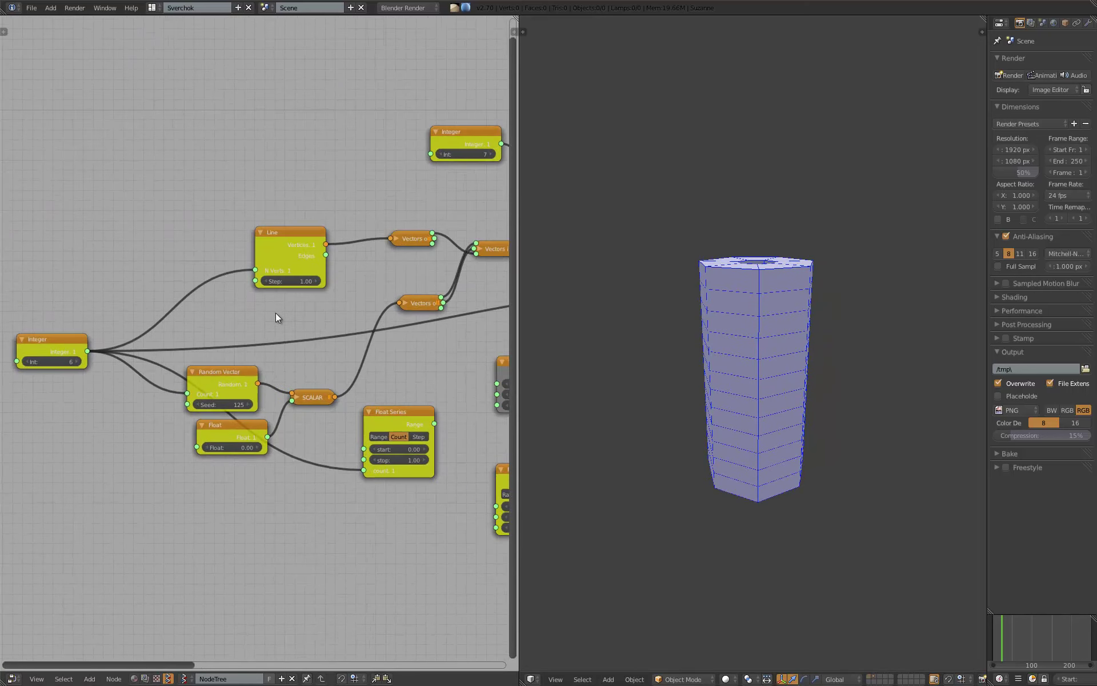
drag(296, 282, 304, 278)
mouse_move(350, 212)
middle_down()
mouse_move(214, 221)
mouse_move(176, 266)
middle_up()
click(390, 224)
mouse_move(168, 320)
mouse_down()
mouse_move(159, 314)
mouse_move(172, 318)
mouse_up()
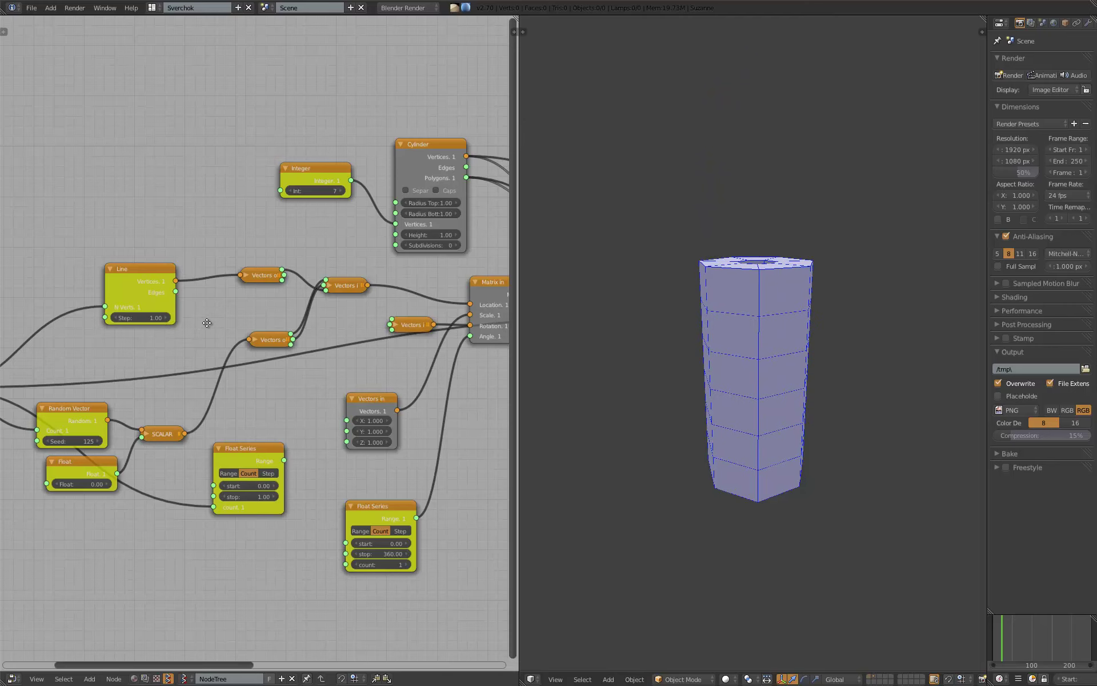
Step: Set the Random Vector offset amount to 0.39 and its seed to 142, after trying 145 and 151
middle_drag(207, 324, 239, 329)
scroll(239, 329, up, 2)
click(151, 306)
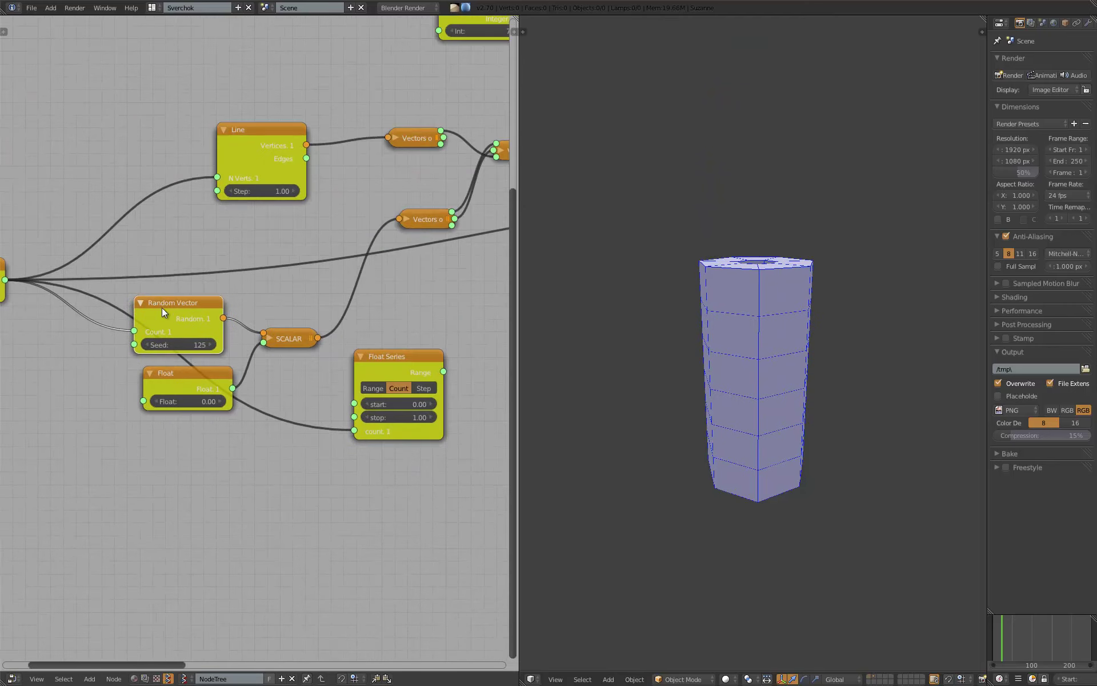
scroll(232, 371, up, 2)
scroll(230, 367, down, 2)
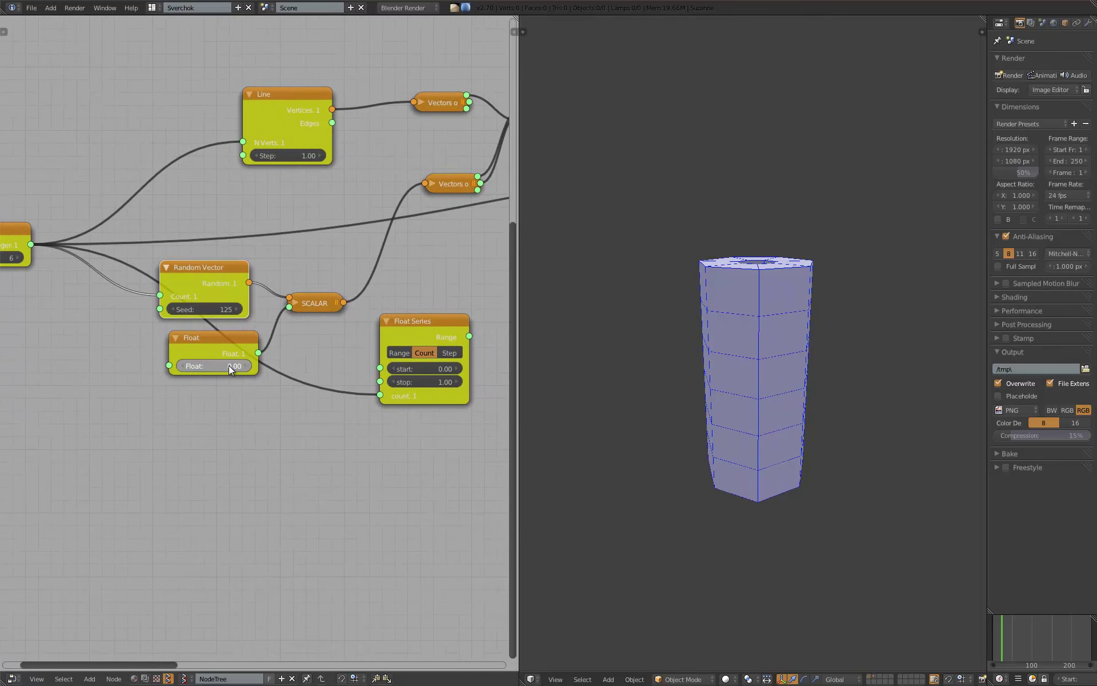
drag(230, 368, 236, 366)
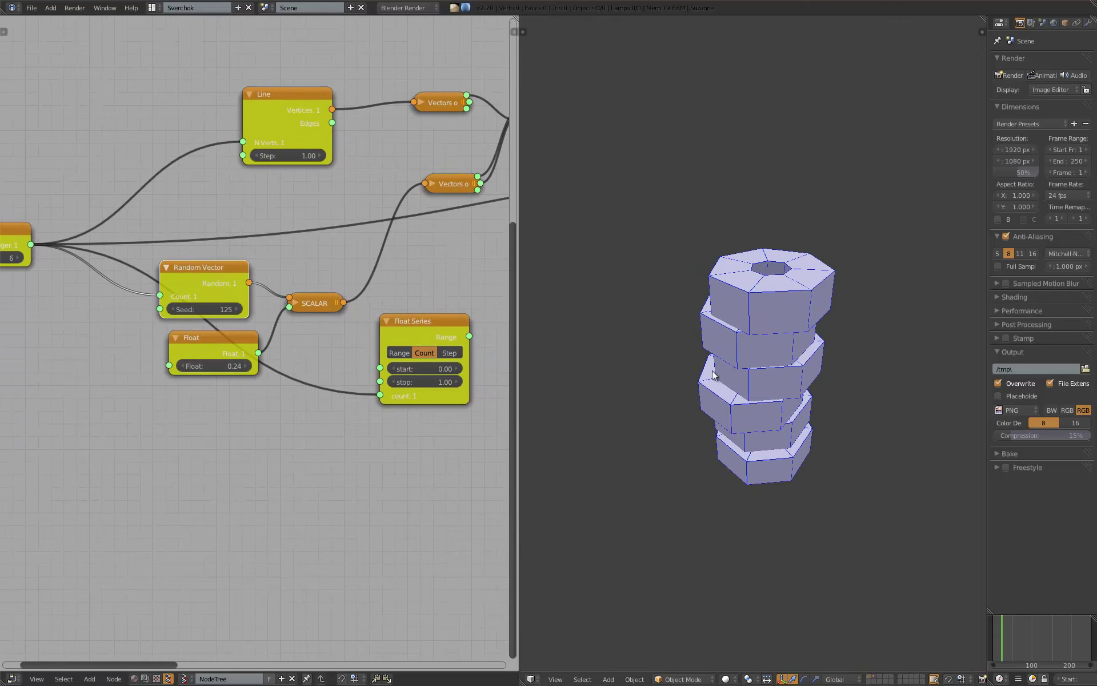
drag(197, 314, 237, 312)
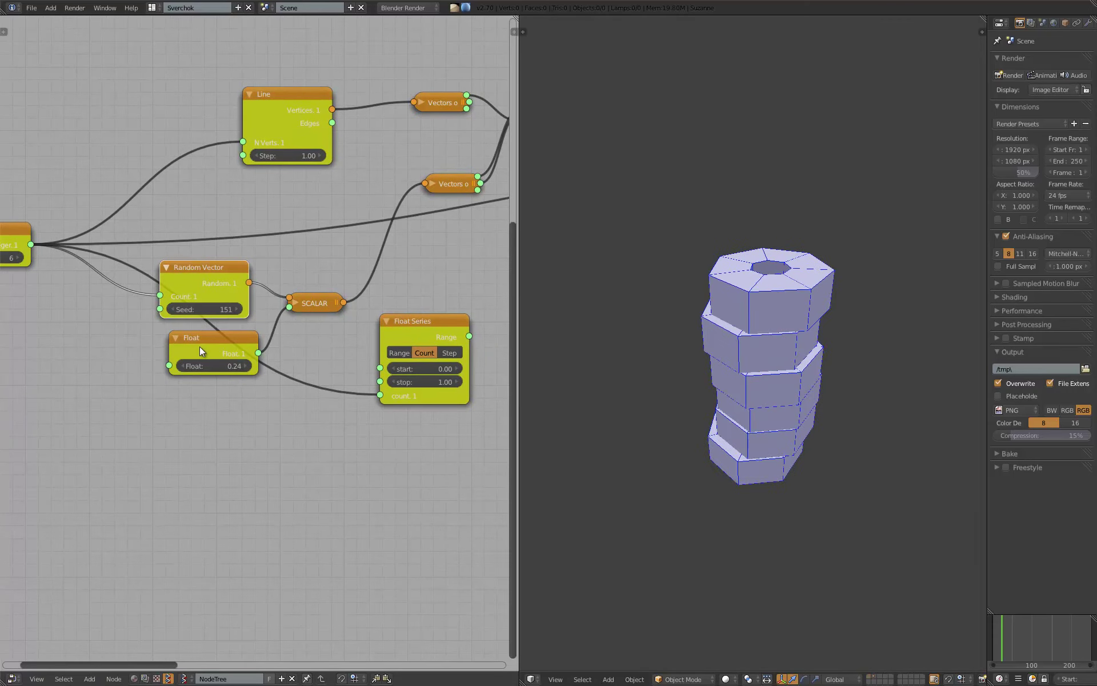
drag(210, 366, 216, 363)
drag(222, 309, 212, 307)
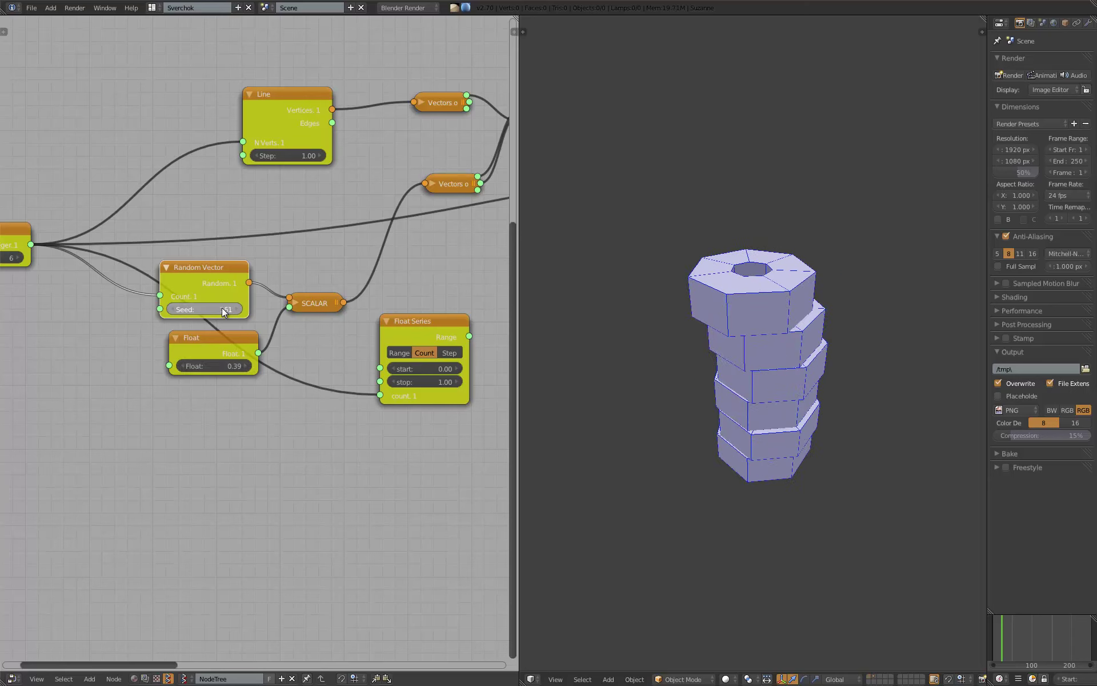
Step: Bring the Float Series and offset Float nodes into view and begin editing the offset value
mouse_move(280, 350)
middle_down()
mouse_move(193, 349)
mouse_move(182, 297)
middle_up()
mouse_move(178, 255)
middle_down()
mouse_move(124, 282)
mouse_move(162, 326)
mouse_move(286, 343)
middle_up()
scroll(124, 281, down, 2)
middle_drag(123, 357, 201, 365)
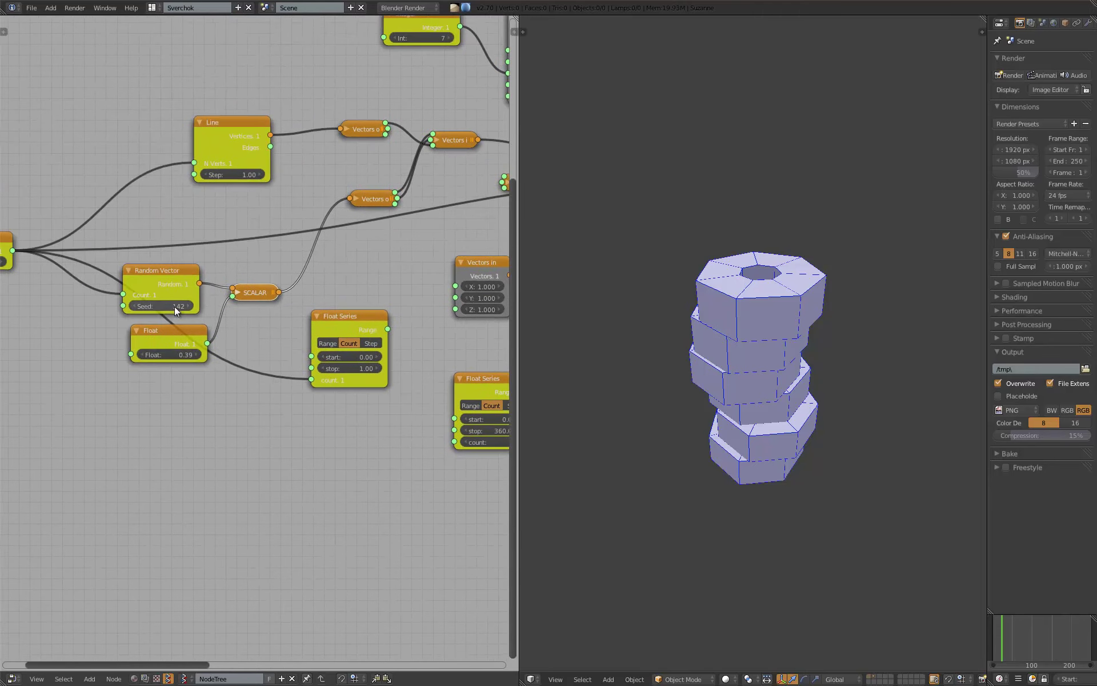
click(172, 354)
Step: Set the offset Float to 0 to straighten the cylinder, and reposition the angle Float Series node
text(0)
key(Return)
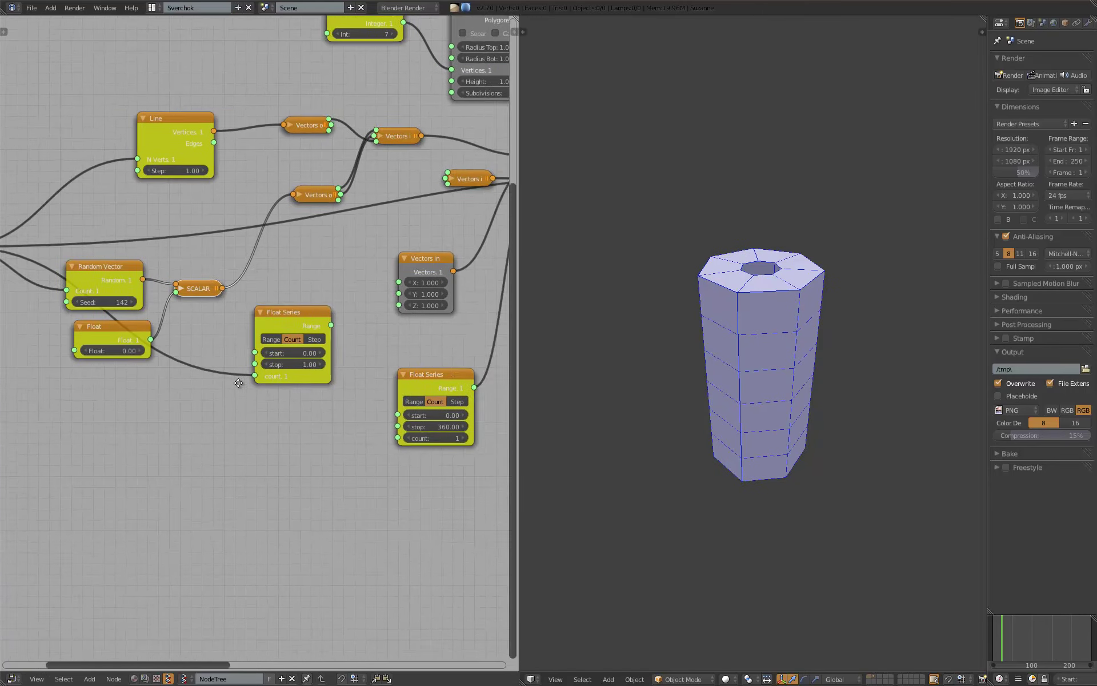
ctrl+scroll(212, 394, down, 5)
drag(306, 367, 315, 349)
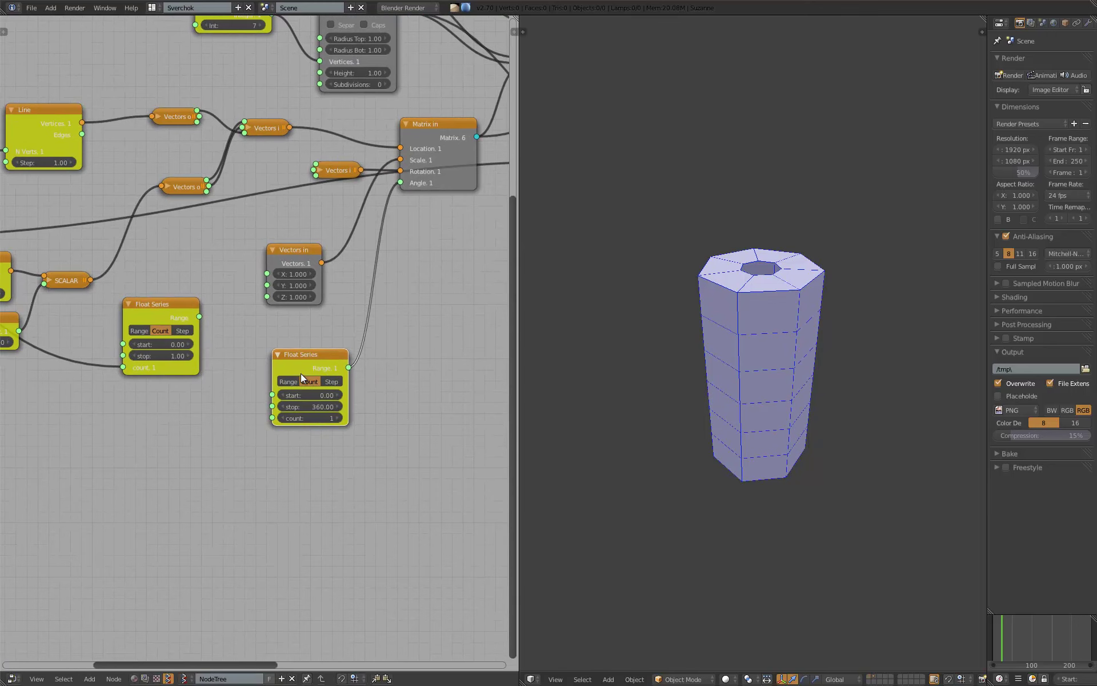
ctrl+scroll(293, 342, down, 3)
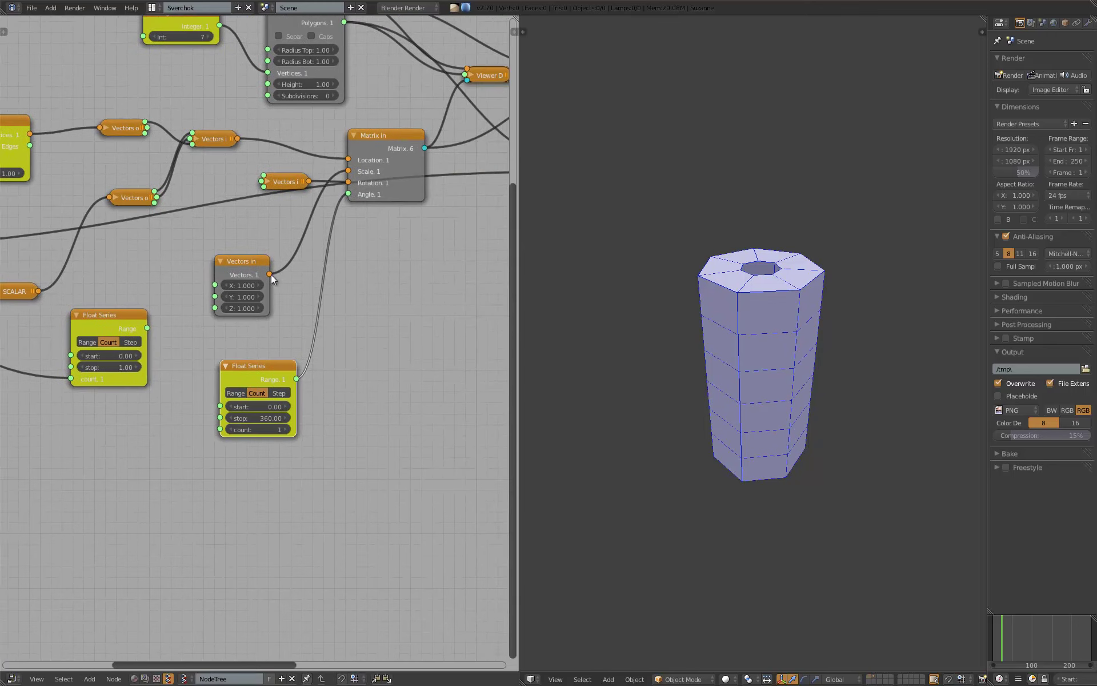
drag(251, 262, 244, 263)
drag(251, 369, 244, 348)
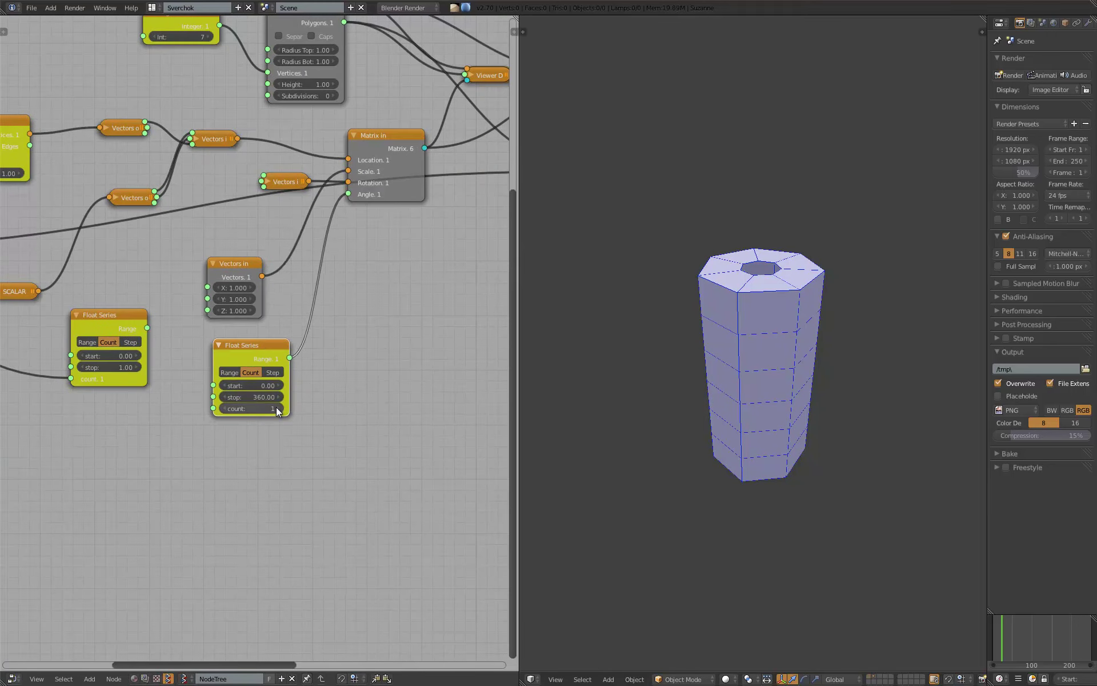
Step: Raise the 0–360 angle series count gradually from 2 through 26 to 33
drag(261, 410, 268, 405)
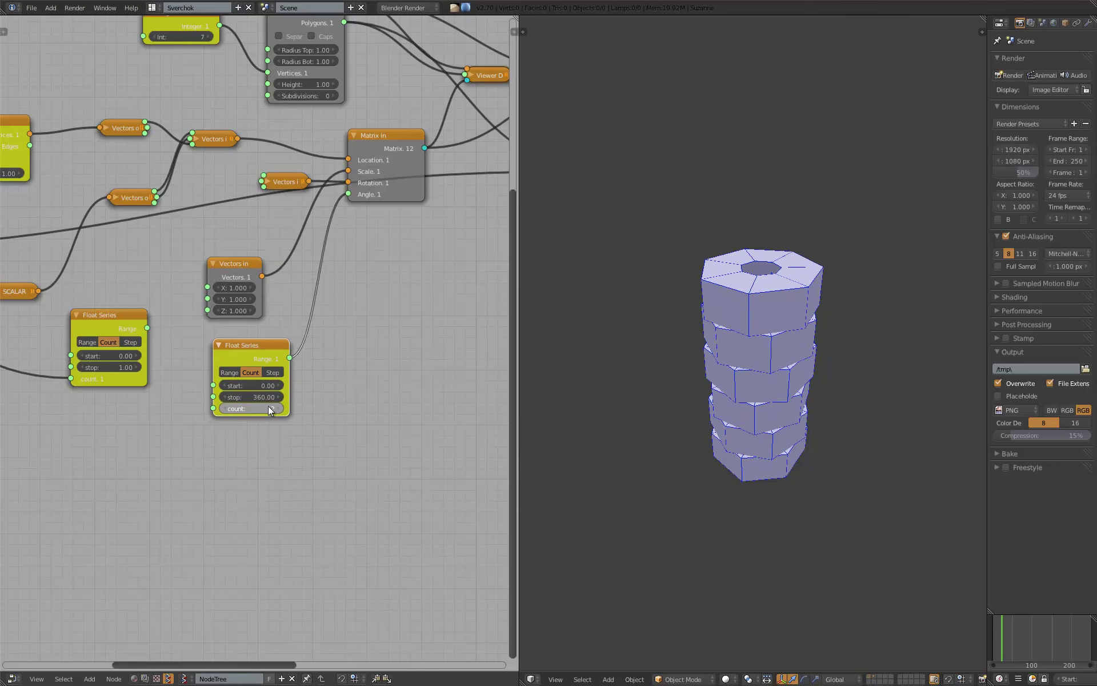
scroll(298, 452, down, 3)
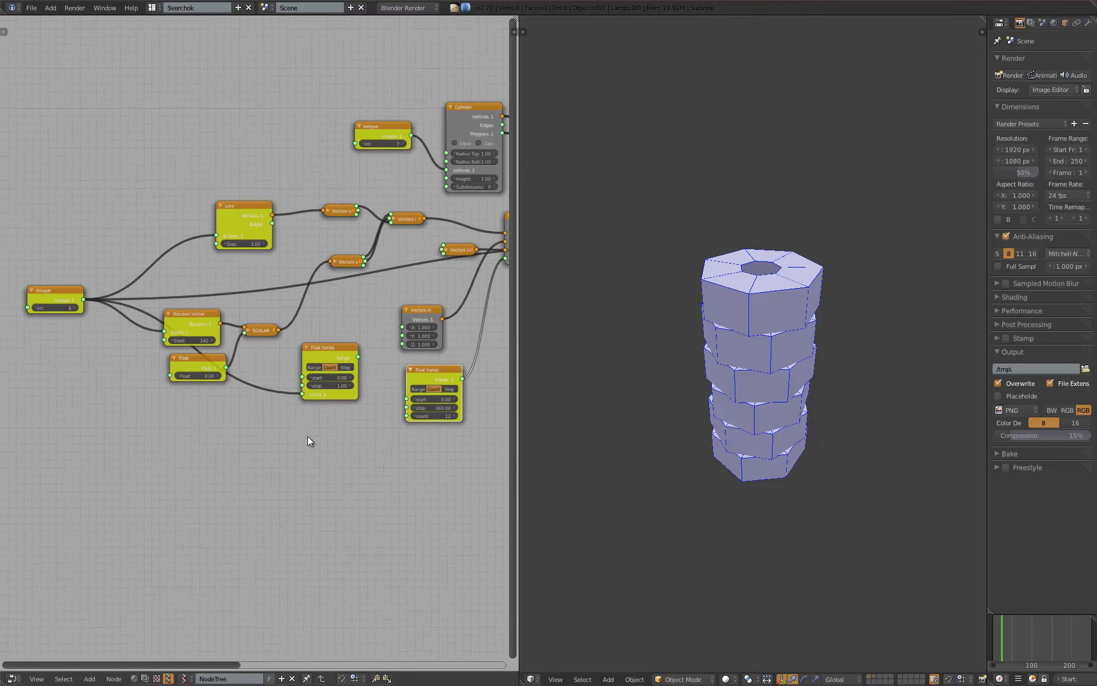
mouse_move(435, 415)
mouse_down()
mouse_move(445, 411)
mouse_move(435, 411)
mouse_up()
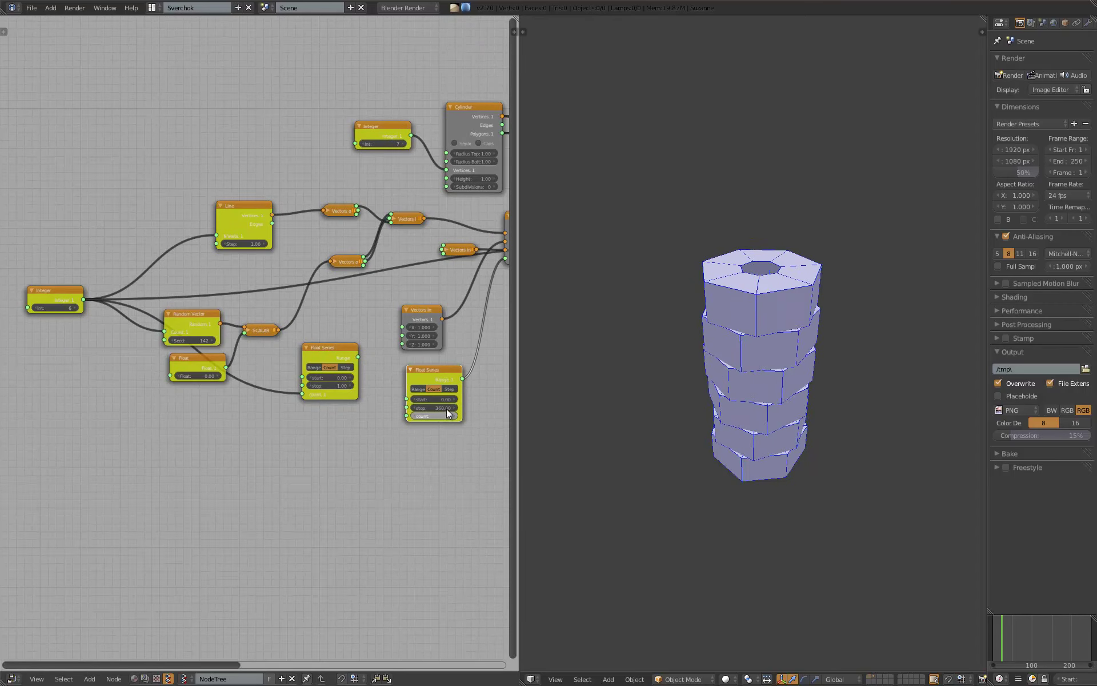
drag(434, 411, 446, 435)
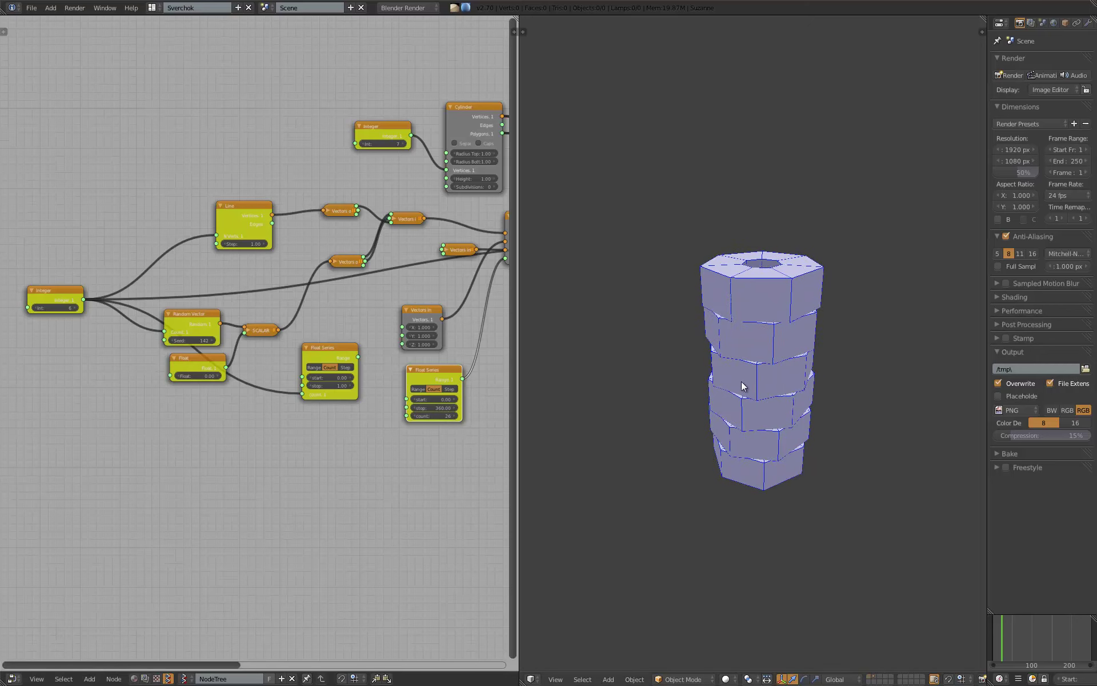
middle_drag(446, 435, 295, 441)
drag(295, 440, 360, 468)
scroll(303, 433, up, 1)
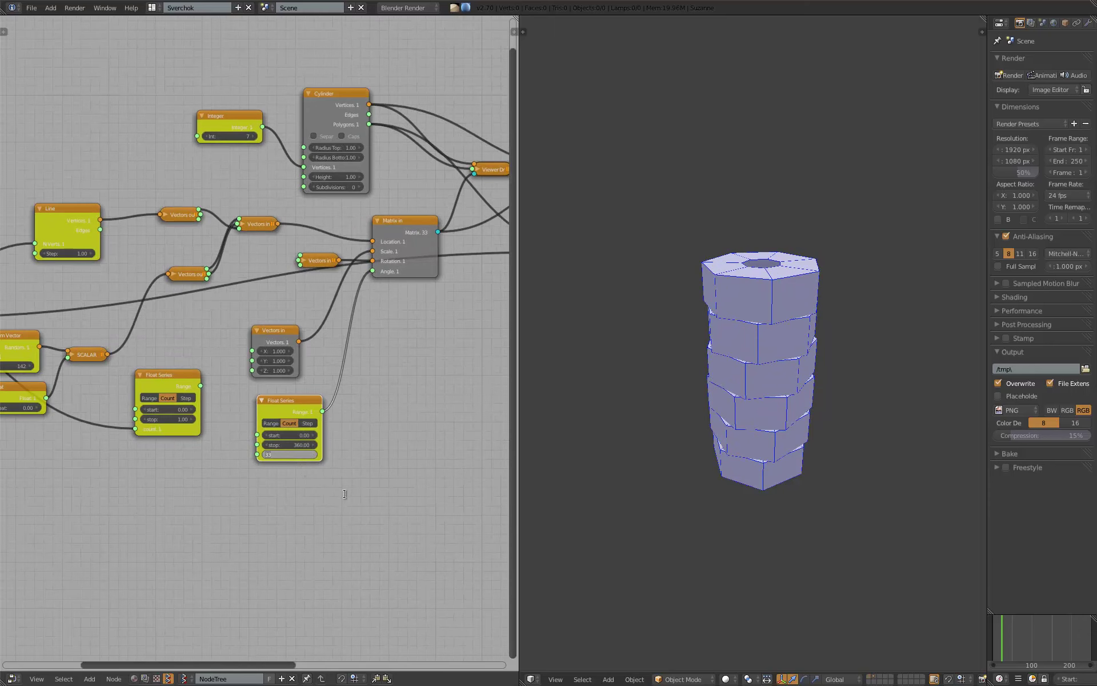
scroll(360, 473, up, 1)
scroll(359, 472, up, 1)
Step: Try a larger scale X, then reset the scale vector back to 1.000
mouse_move(295, 361)
mouse_down()
mouse_move(308, 345)
mouse_move(308, 379)
mouse_move(292, 378)
mouse_move(293, 362)
mouse_up()
key(BackSpace)
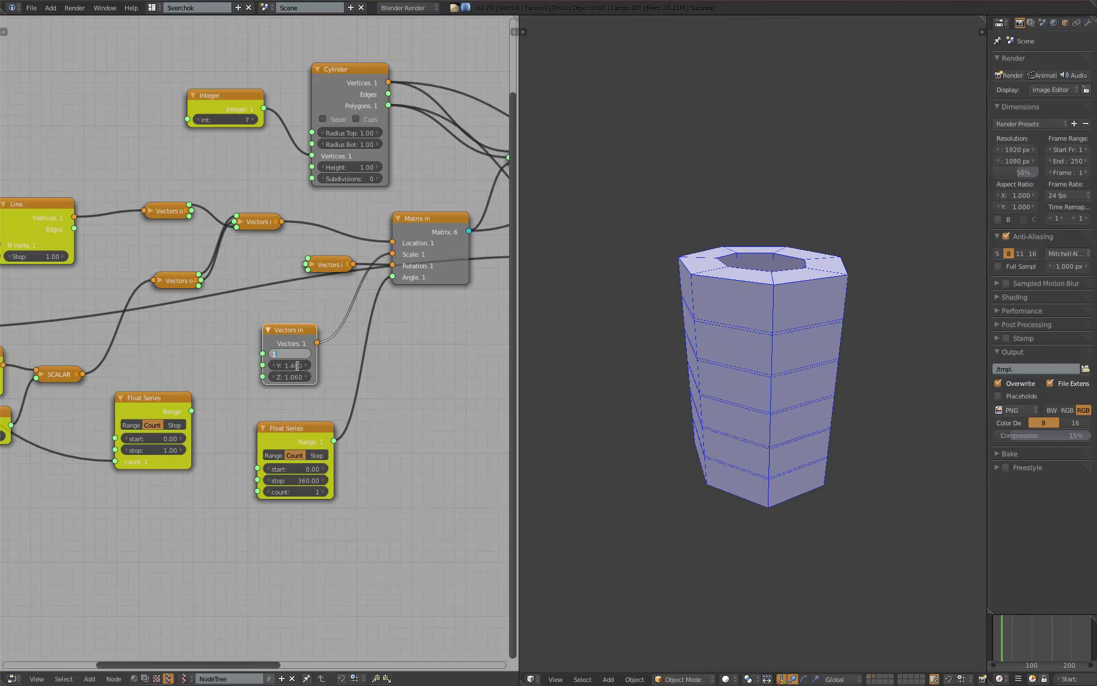
key(BackSpace)
key(BackSpace)
ctrl+scroll(292, 400, left, 2)
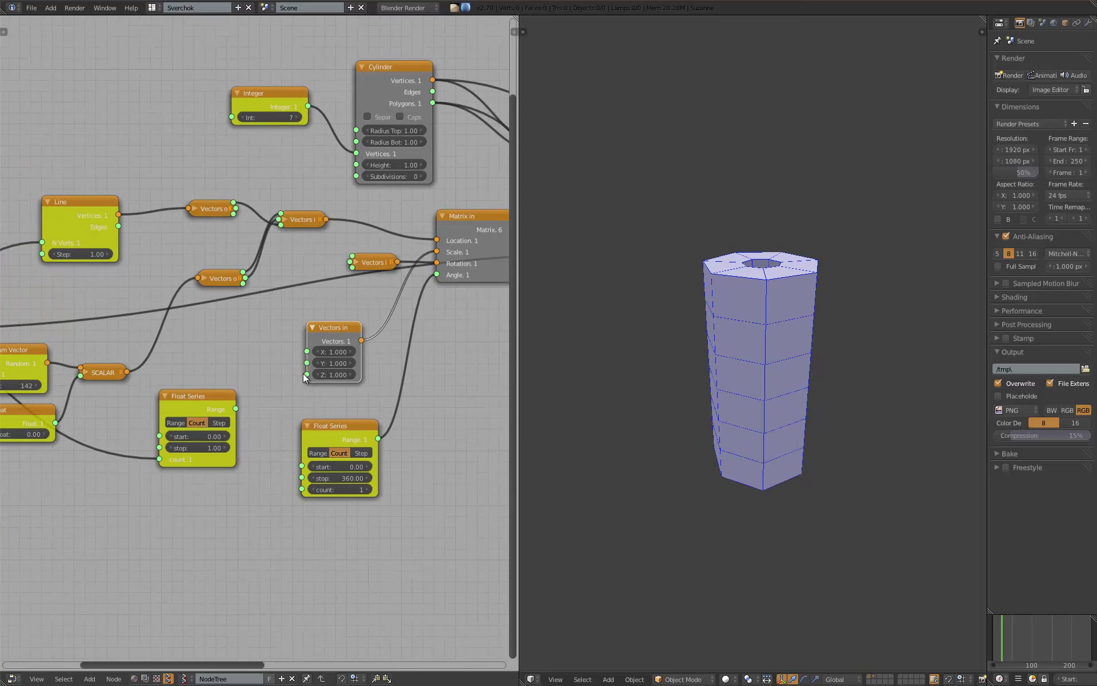
scroll(250, 409, down, 1)
Step: Link the 0–1 Float Series Range output into the scale vector's X input and reposition that node
mouse_move(245, 395)
mouse_down()
mouse_move(409, 270)
mouse_move(307, 366)
mouse_up()
scroll(306, 361, up, 1)
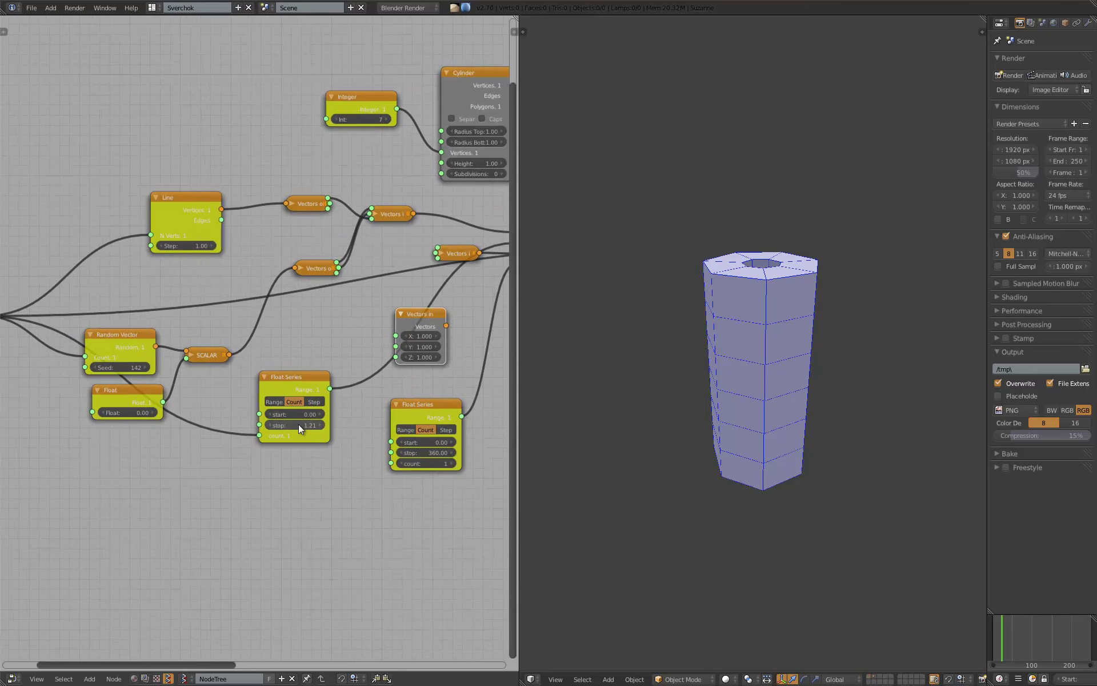
ctrl+scroll(215, 409, left, 2)
ctrl+scroll(216, 377, left, 1)
ctrl+scroll(213, 357, left, 1)
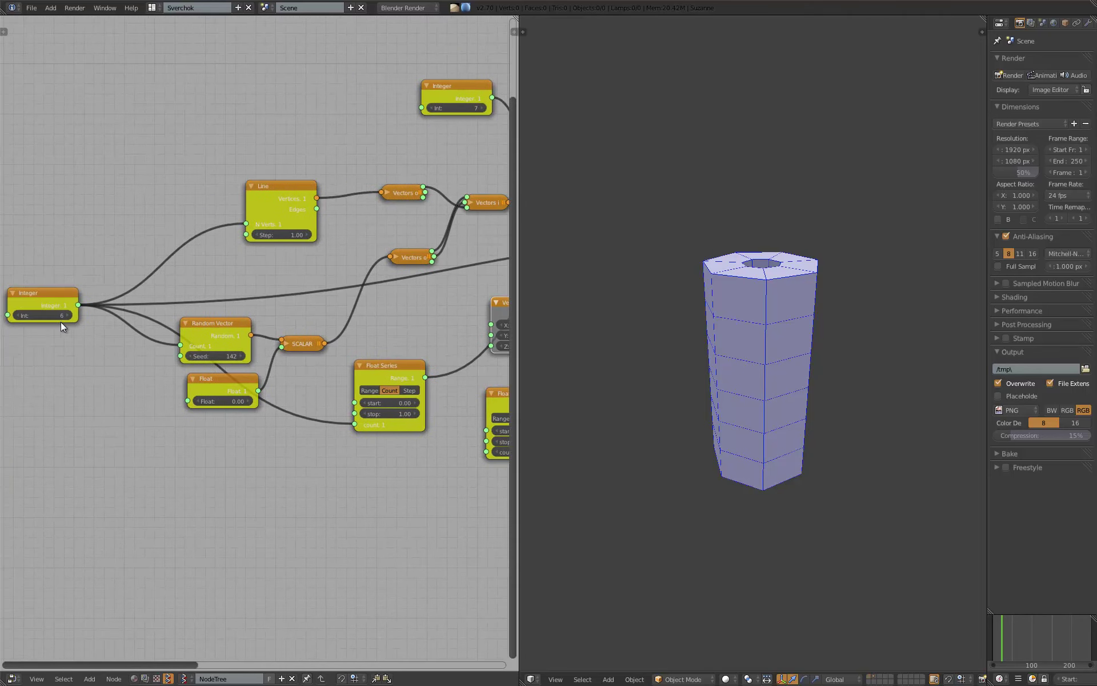
ctrl+scroll(54, 315, up, 2)
ctrl+scroll(58, 314, down, 2)
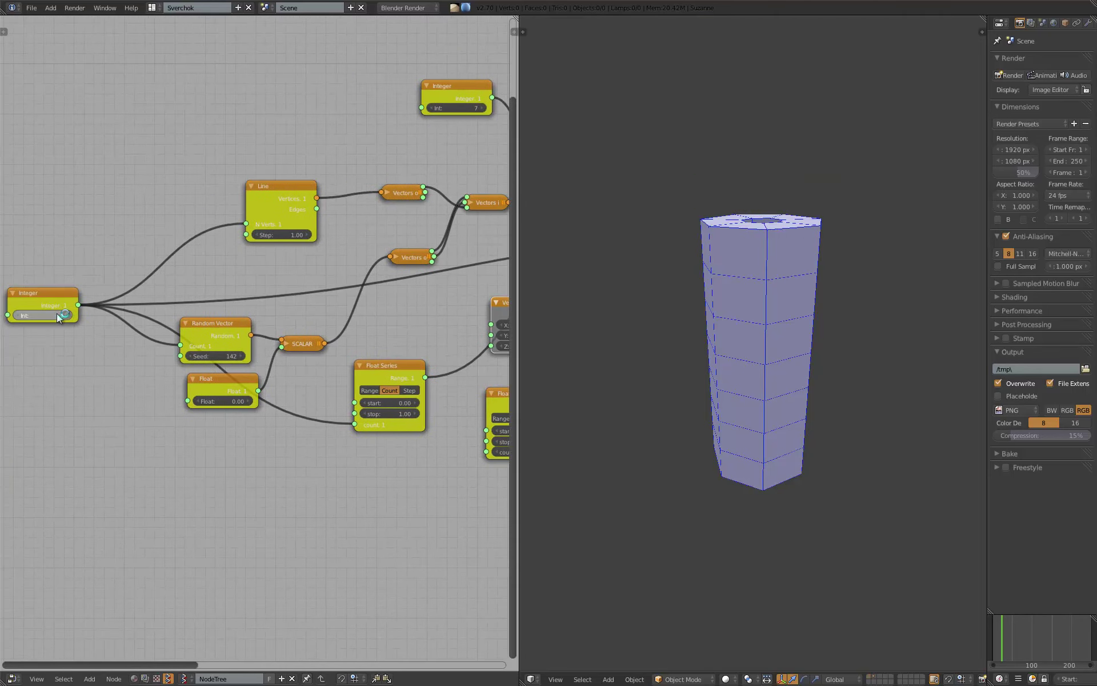
ctrl+scroll(258, 399, right, 5)
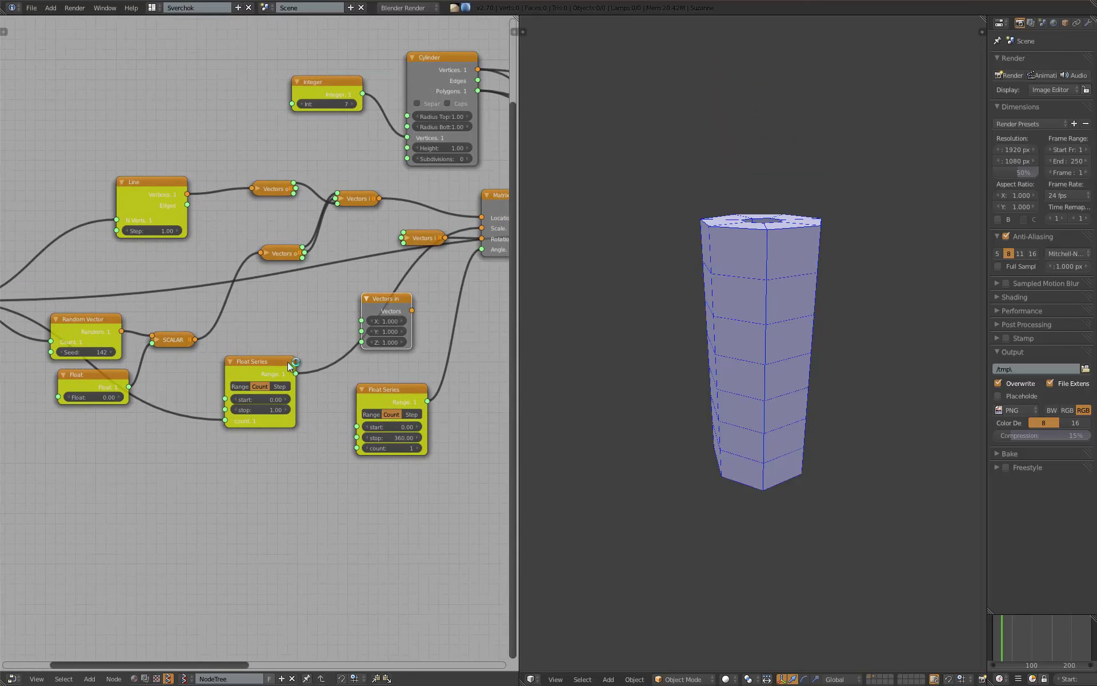
mouse_move(288, 366)
mouse_down()
mouse_move(271, 339)
mouse_move(320, 324)
mouse_up()
ctrl+scroll(271, 339, right, 3)
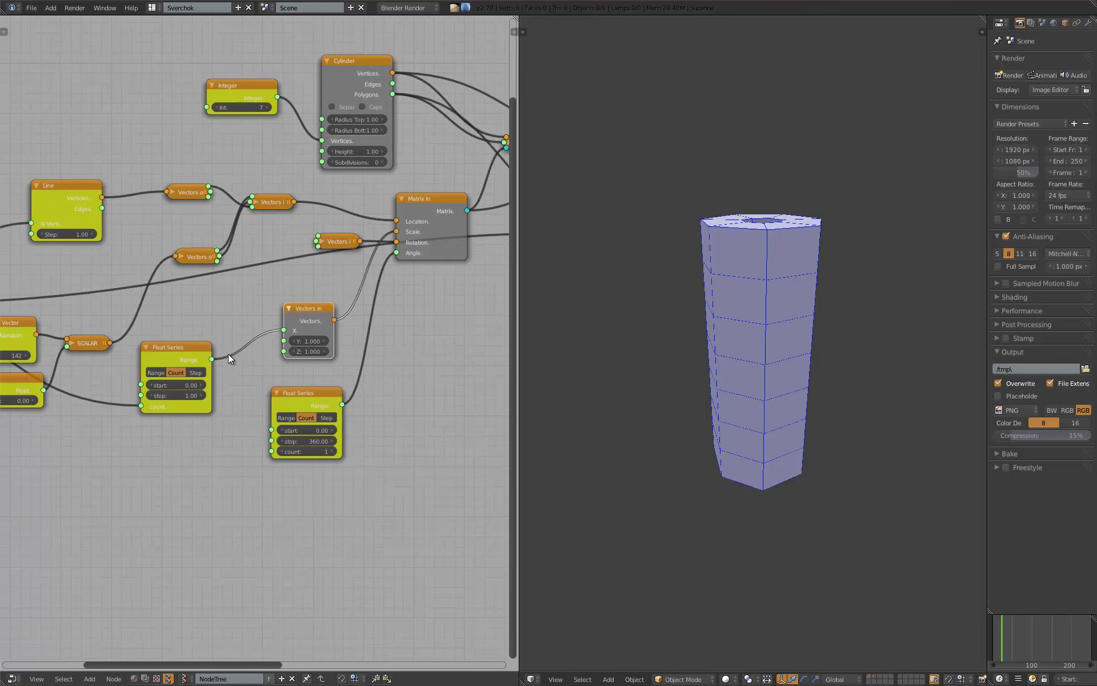
Step: Also link the 0–1 Float Series Range into scale Y and shift the node down slightly
drag(212, 359, 284, 341)
ctrl+scroll(208, 410, left, 1)
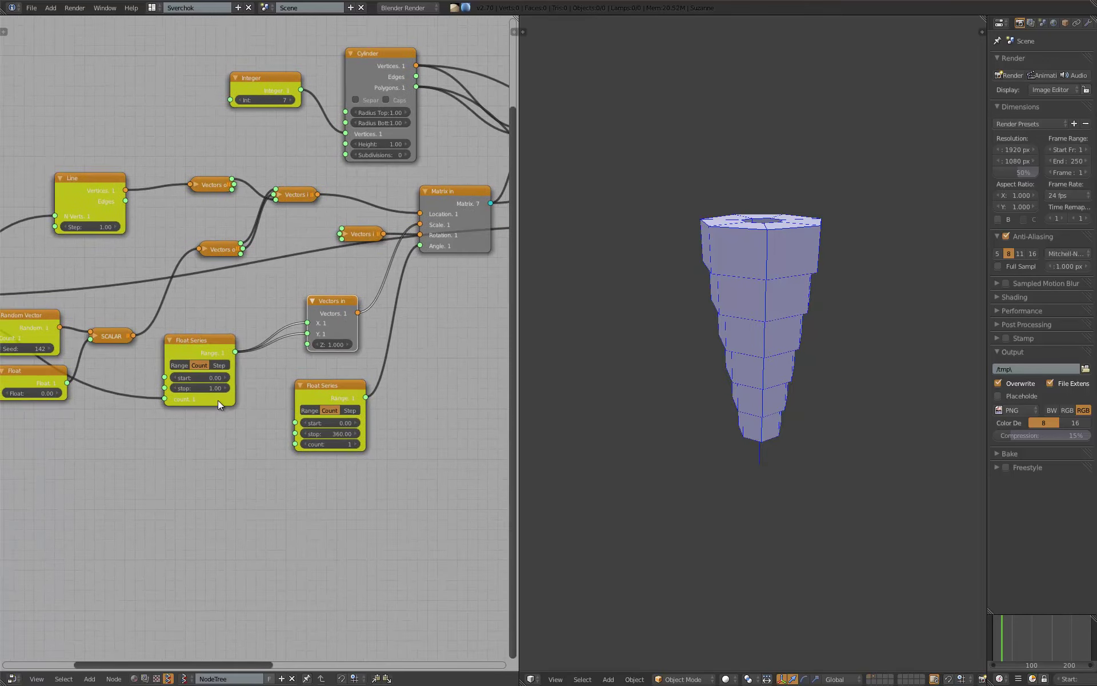
ctrl+scroll(208, 387, left, 3)
mouse_move(264, 355)
mouse_down()
mouse_move(263, 372)
mouse_move(292, 400)
mouse_up()
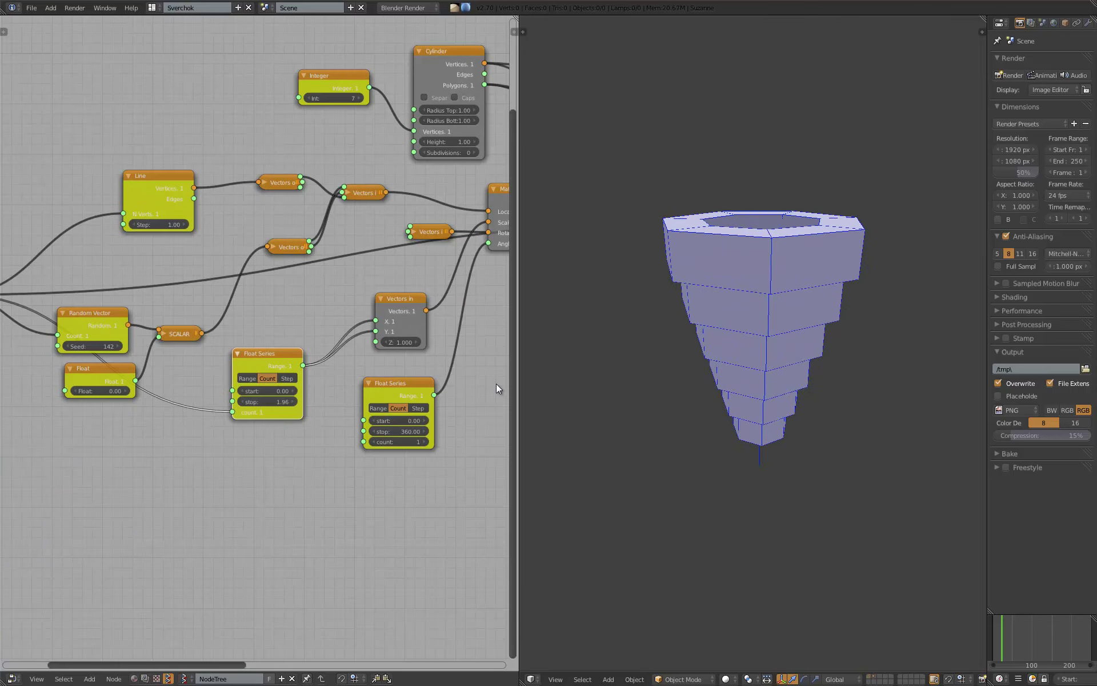
mouse_move(686, 412)
middle_down()
mouse_move(783, 354)
mouse_move(708, 418)
mouse_move(649, 433)
middle_up()
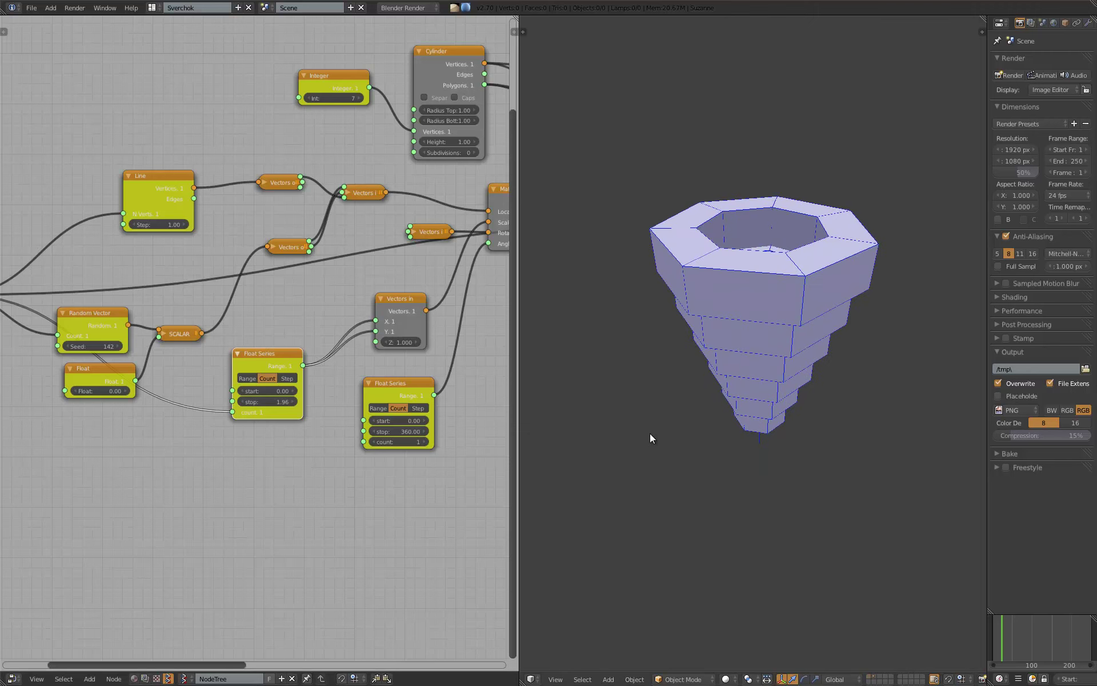
Step: Lower the scale Float Series stop value to 1.24
drag(275, 403, 272, 402)
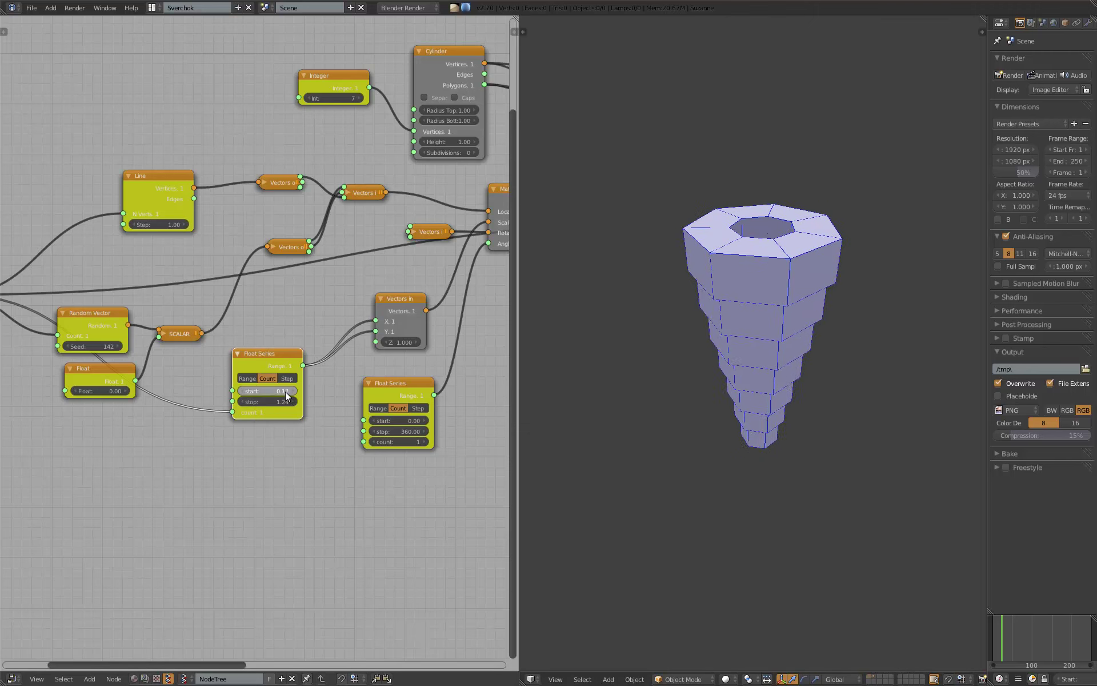
click(286, 394)
key(Return)
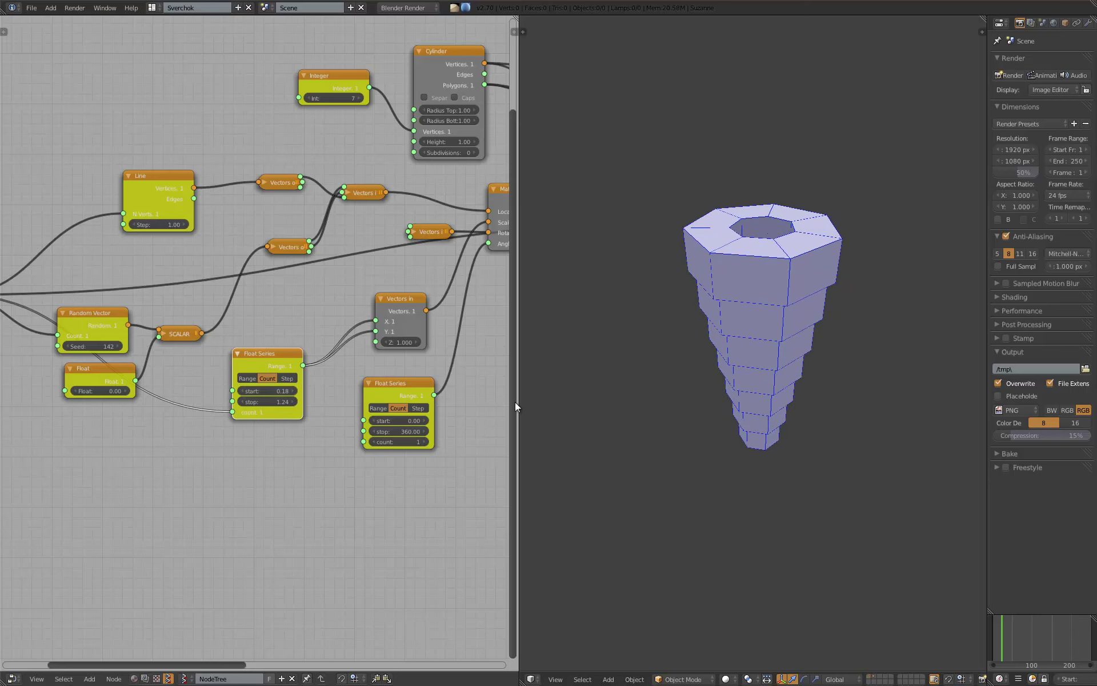
scroll(172, 360, down, 1)
middle_drag(5, 309, 131, 366)
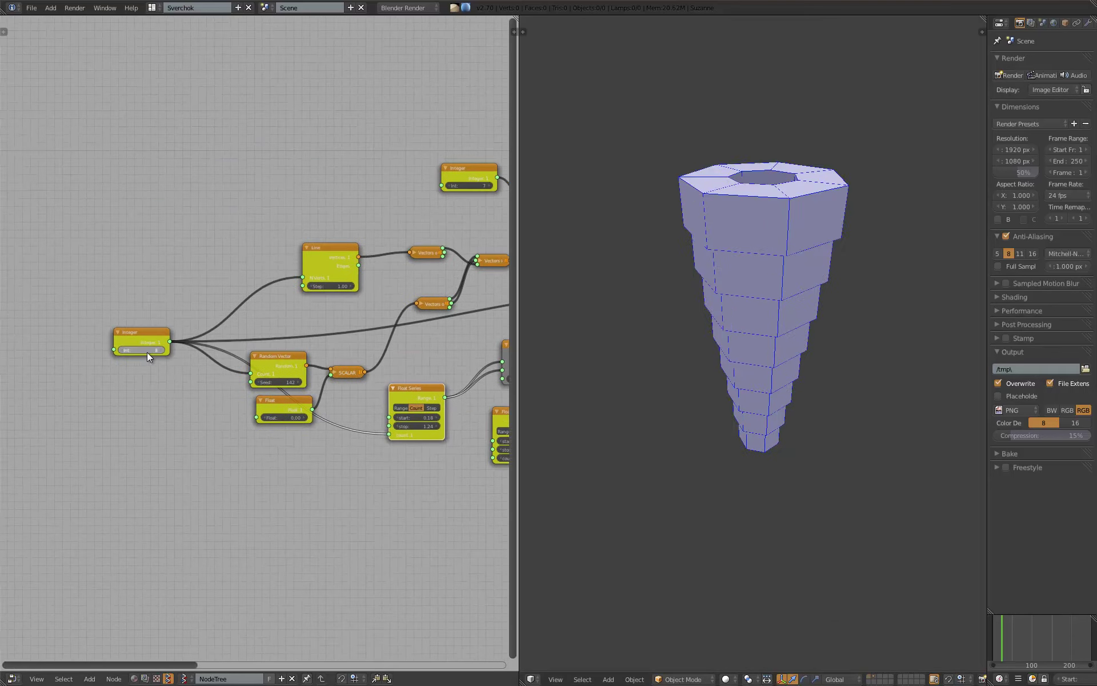
Step: Reduce the Integer from 7 to 6 and adjust the scale series so the tower tapers to 0.64
drag(142, 351, 144, 350)
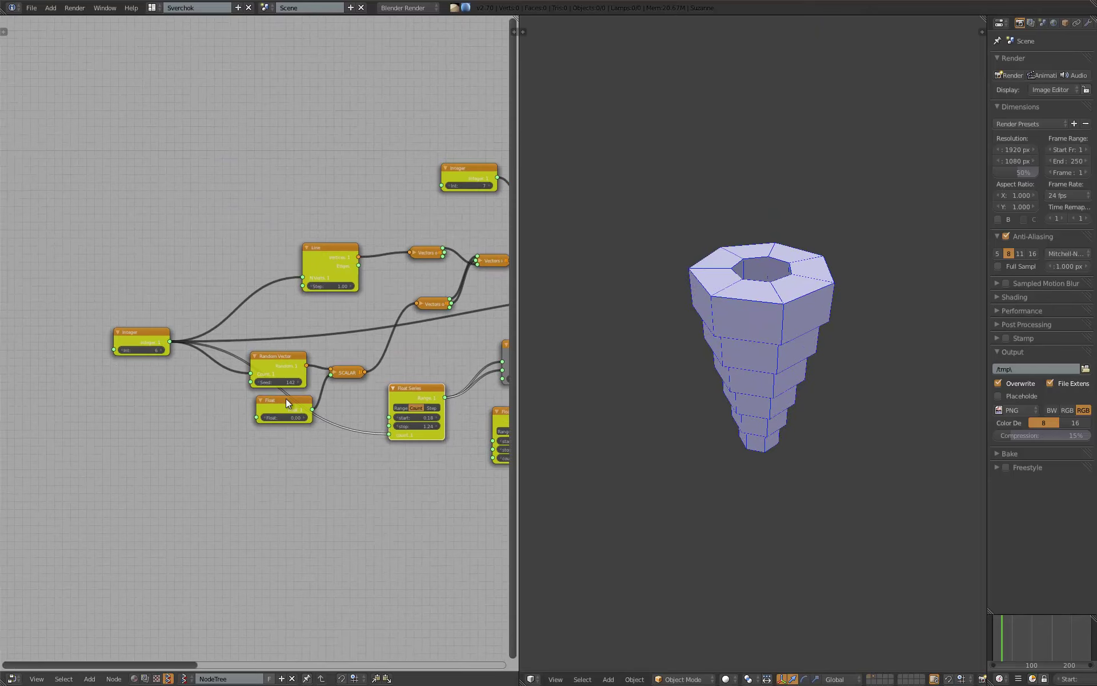
mouse_move(285, 399)
ctrl+middle_down()
mouse_move(322, 403)
mouse_move(263, 391)
mouse_move(311, 390)
ctrl+middle_up()
drag(311, 389, 284, 408)
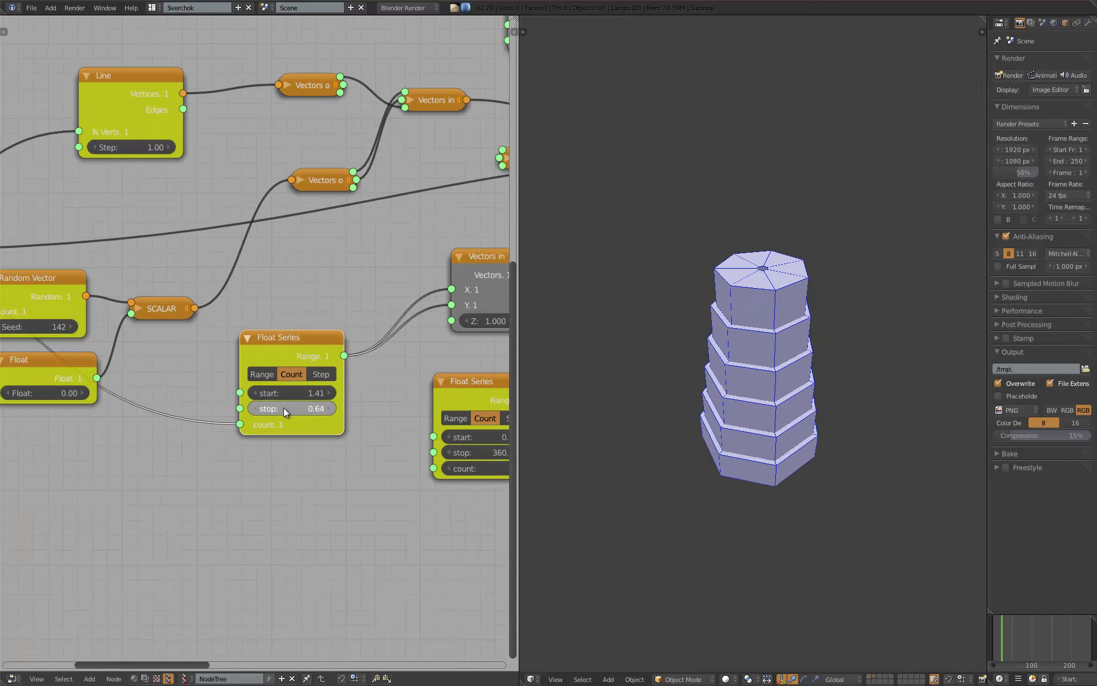
mouse_move(175, 380)
middle_down()
mouse_move(391, 335)
mouse_move(112, 360)
middle_up()
scroll(187, 384, down, 2)
Step: Set the wall Float to 1.27, then thin the ring walls down to 0.34
scroll(259, 345, up, 1)
click(322, 373)
text(1.27)
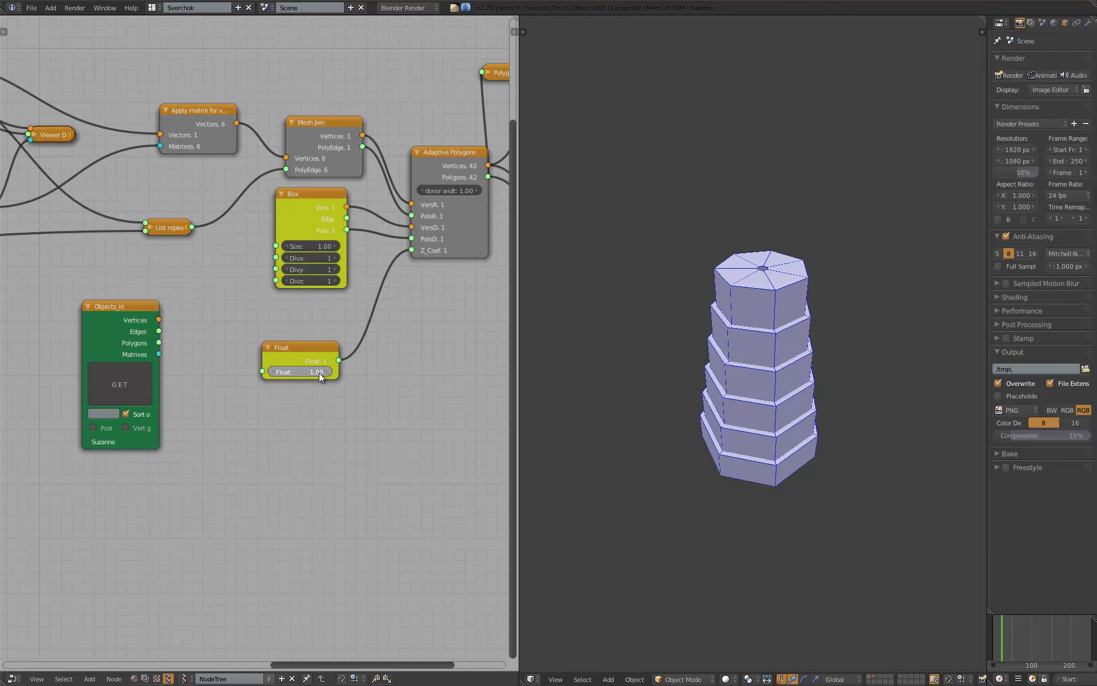
key(Return)
drag(321, 373, 305, 370)
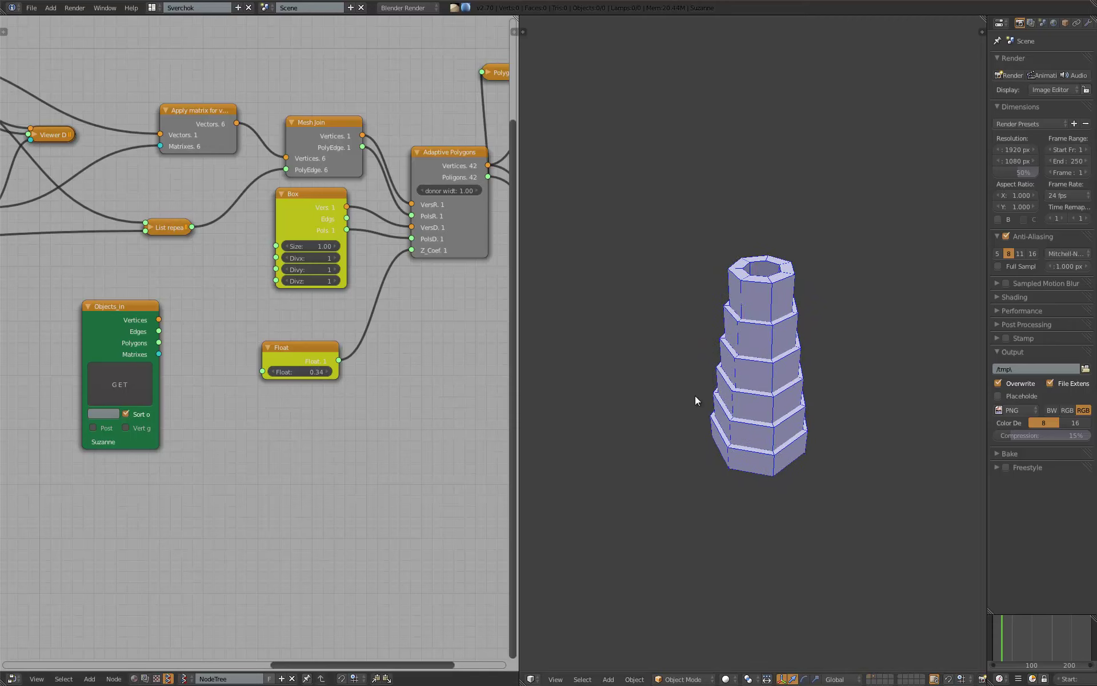
mouse_move(695, 395)
middle_down()
mouse_move(765, 251)
mouse_move(730, 407)
mouse_move(741, 424)
mouse_move(752, 300)
mouse_move(746, 407)
mouse_move(738, 389)
middle_up()
Step: Lower the ring count Integer from 6 to 4
scroll(299, 375, down, 2)
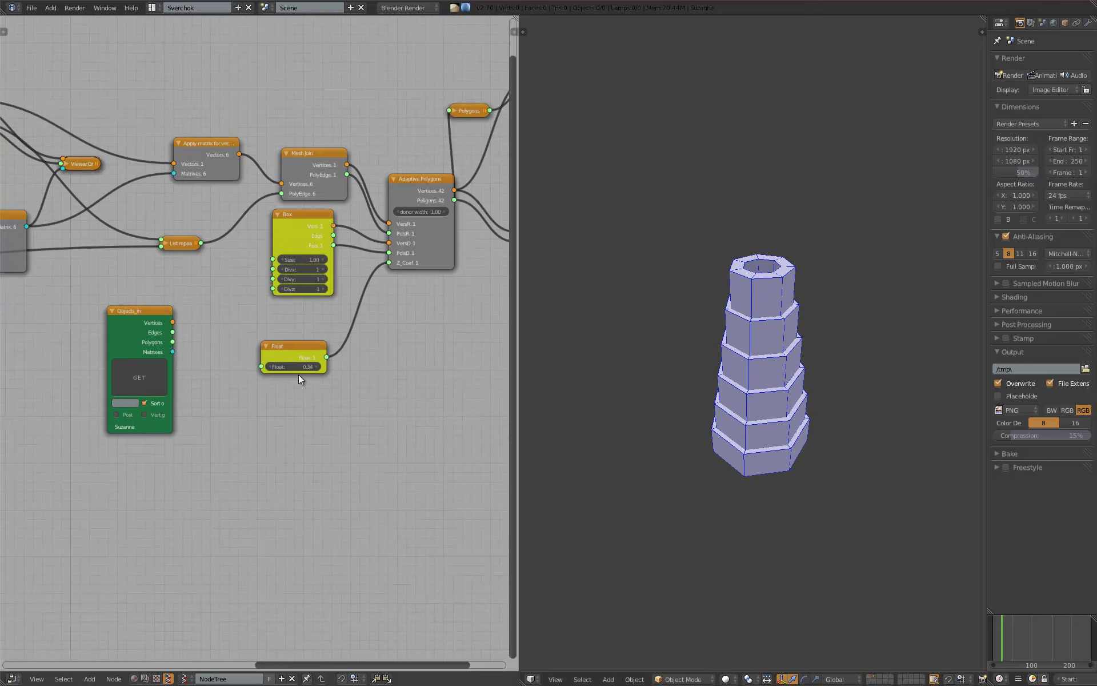
scroll(177, 354, down, 2)
mouse_move(177, 359)
middle_down()
mouse_move(406, 400)
mouse_move(112, 354)
middle_up()
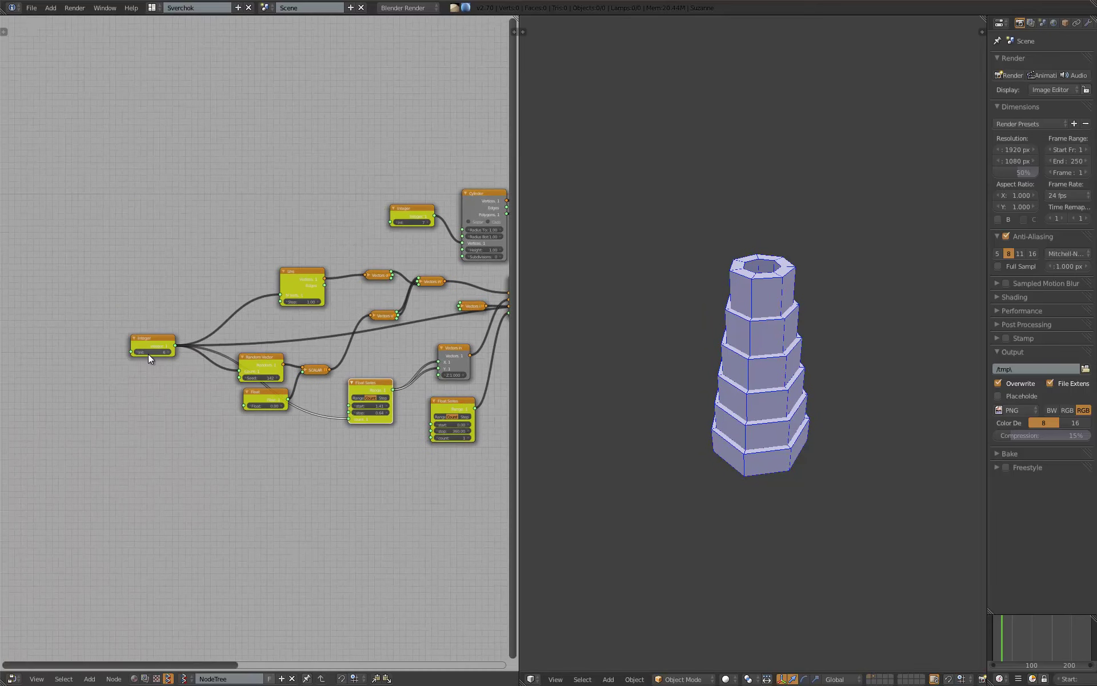
drag(149, 354, 153, 352)
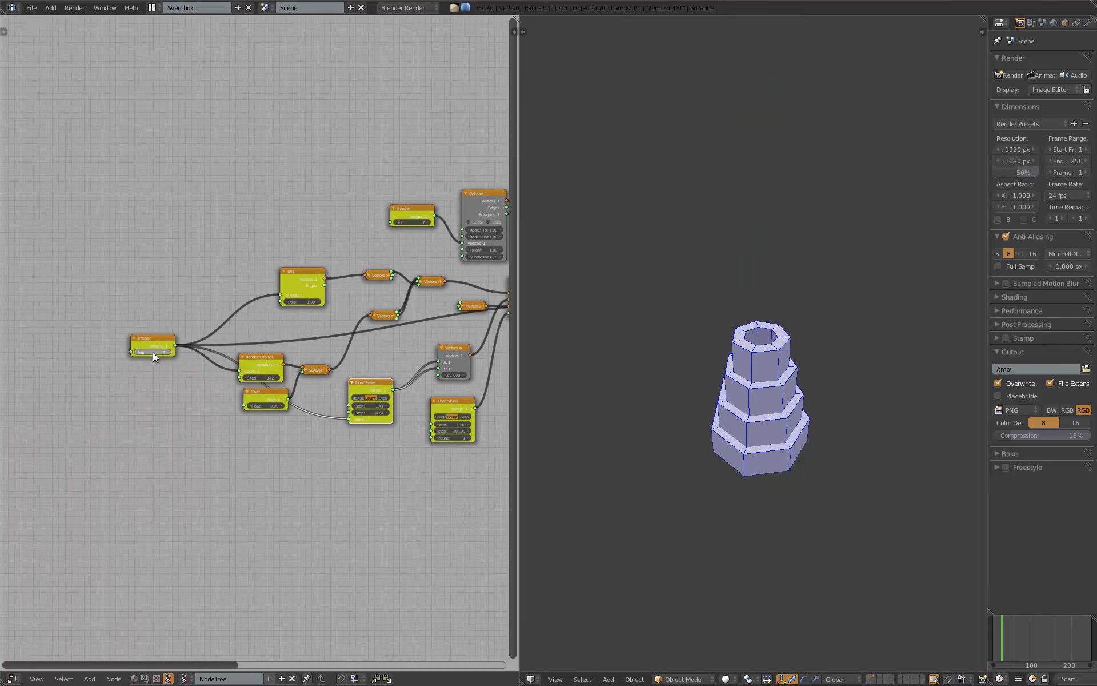
Step: Keep the Box size at 1.00 after testing, and set Box divisions to 2 in X, Y and Z
scroll(154, 353, up, 2)
mouse_move(154, 353)
middle_down()
mouse_move(50, 341)
mouse_move(204, 335)
middle_up()
scroll(254, 338, up, 2)
scroll(128, 341, up, 2)
scroll(236, 320, down, 2)
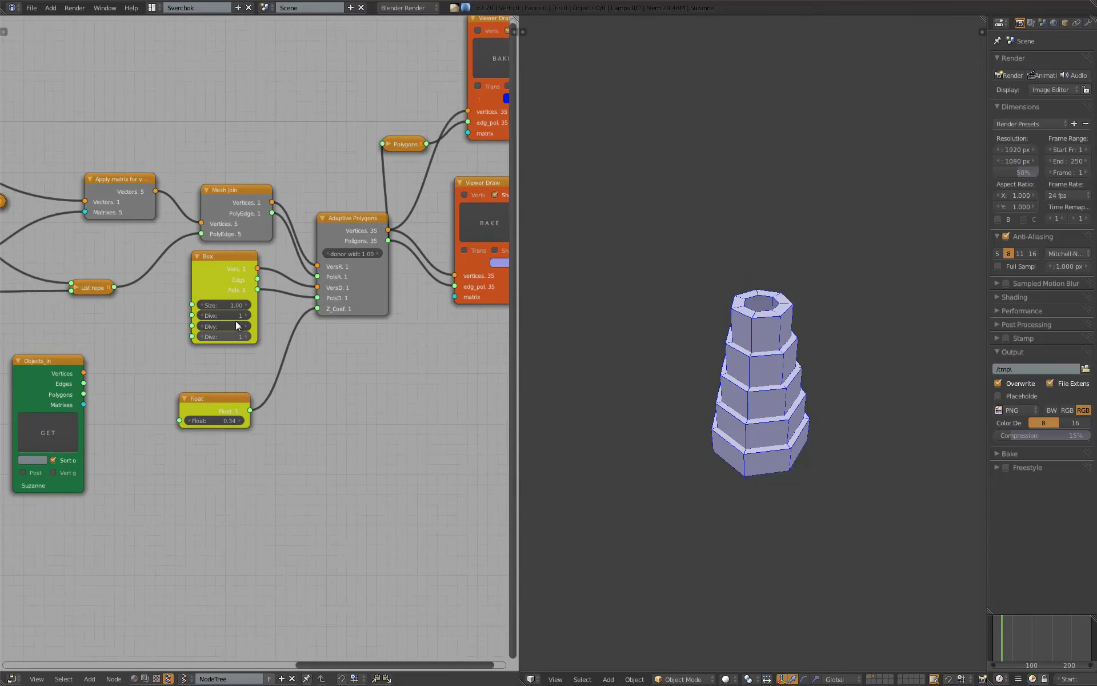
mouse_move(234, 306)
mouse_down()
mouse_move(153, 299)
mouse_move(234, 297)
mouse_move(215, 297)
mouse_move(230, 314)
mouse_up()
key(Escape)
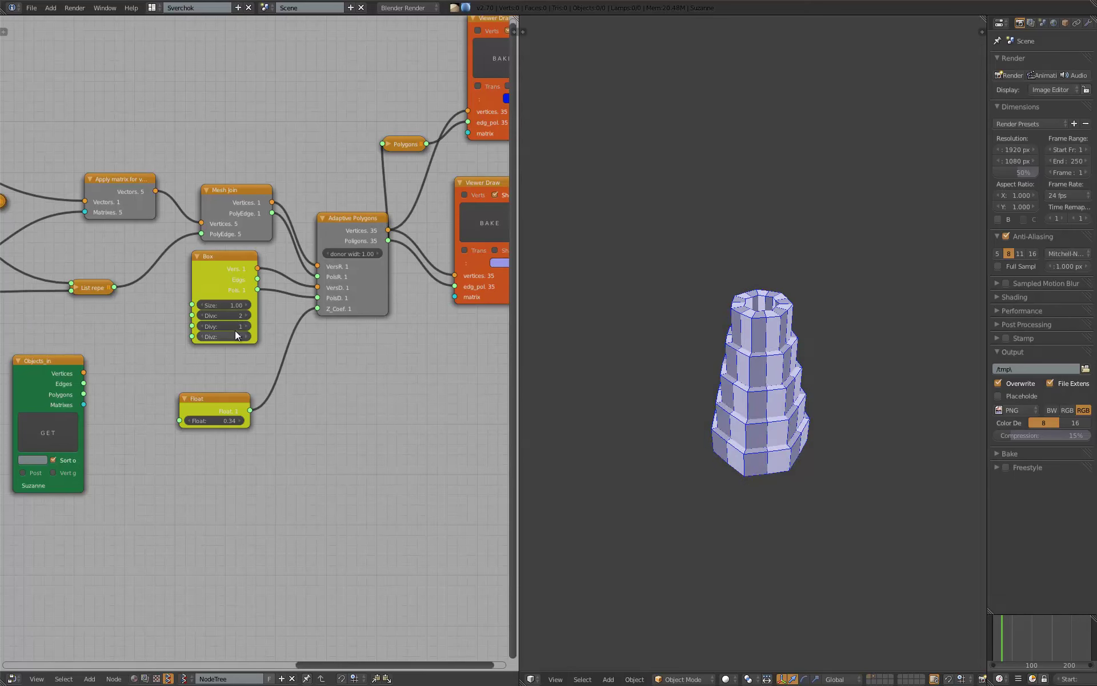
click(246, 326)
click(247, 337)
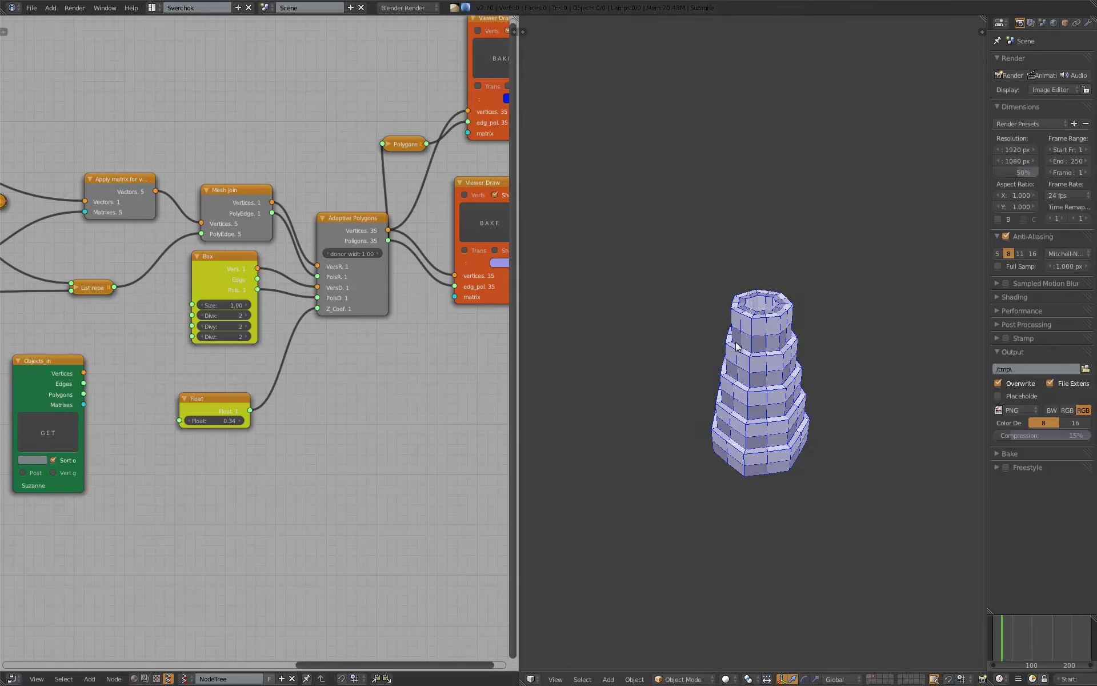
scroll(736, 346, up, 3)
Step: Keep the Box size at 1.00 and narrow the Adaptive Polygons donor width to separate the blocks
mouse_move(232, 306)
mouse_down()
mouse_move(240, 309)
mouse_move(230, 304)
mouse_up()
middle_drag(389, 240, 304, 288)
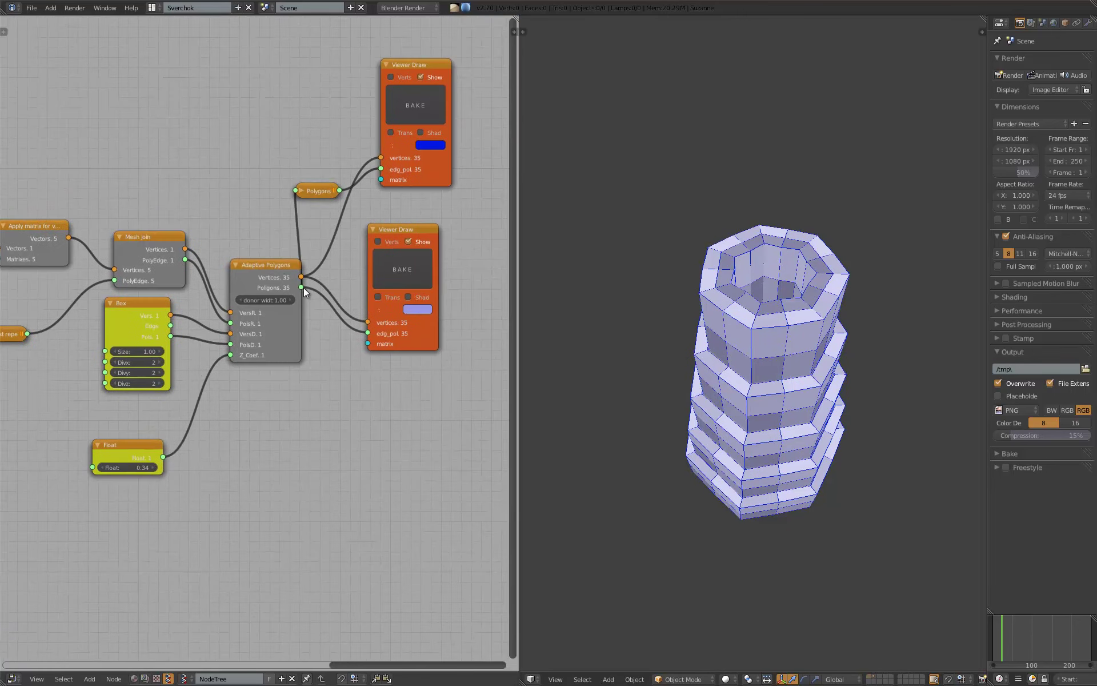
drag(278, 301, 252, 303)
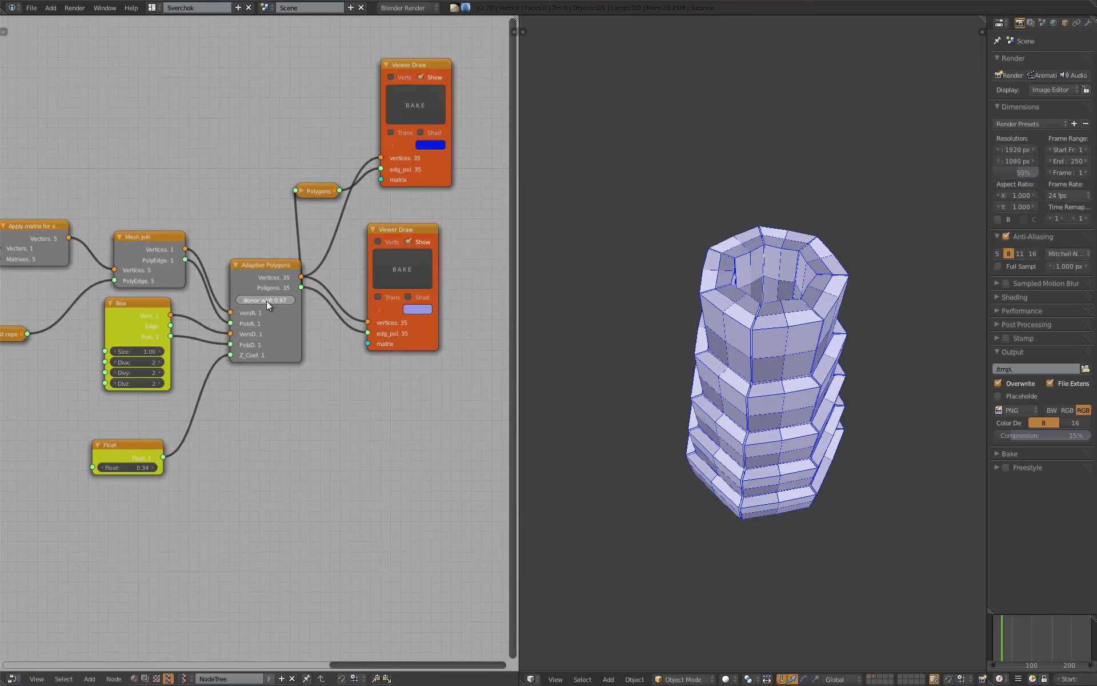
mouse_move(725, 384)
middle_down()
mouse_move(814, 374)
mouse_move(671, 317)
mouse_move(390, 324)
middle_up()
Step: Raise the rotation Float Series count from 2 to 16
scroll(258, 343, down, 2)
mouse_move(216, 412)
middle_down()
mouse_move(369, 369)
mouse_move(398, 395)
middle_up()
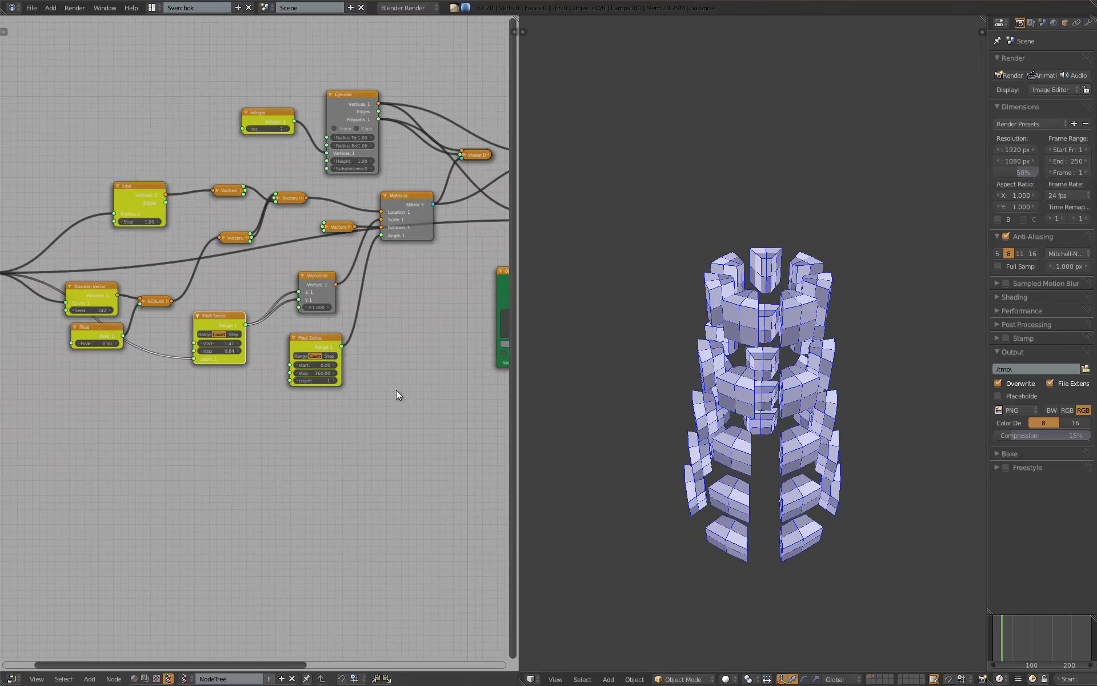
scroll(399, 394, up, 2)
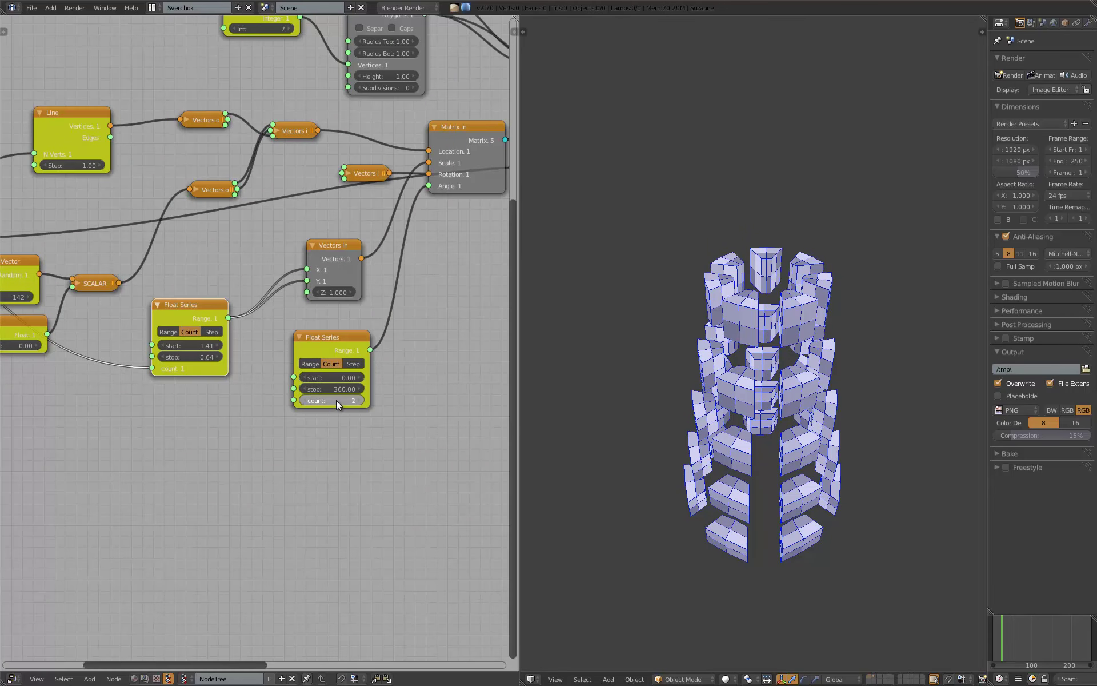
drag(337, 400, 344, 398)
Step: Raise the ring-count Integer to 19 to stack more rings
scroll(344, 398, down, 1)
mouse_move(32, 324)
middle_down()
mouse_move(190, 339)
mouse_move(253, 379)
middle_up()
drag(142, 329, 376, 437)
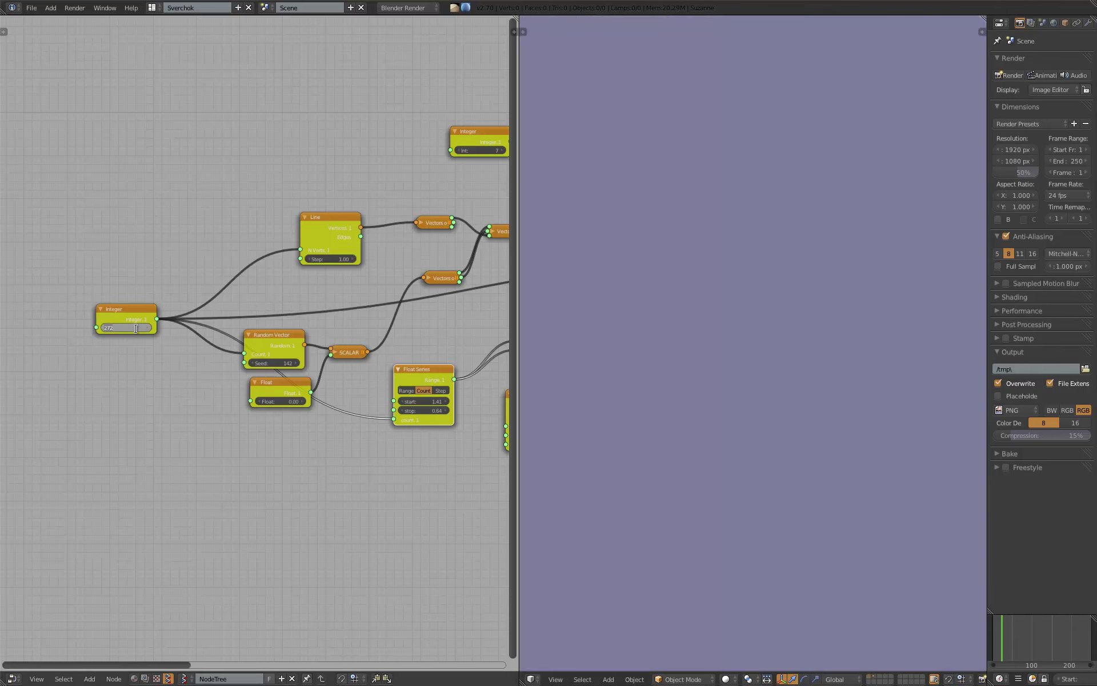
Step: Set the ring-count Integer, first to 100, then settle on 50 rings
key(Return)
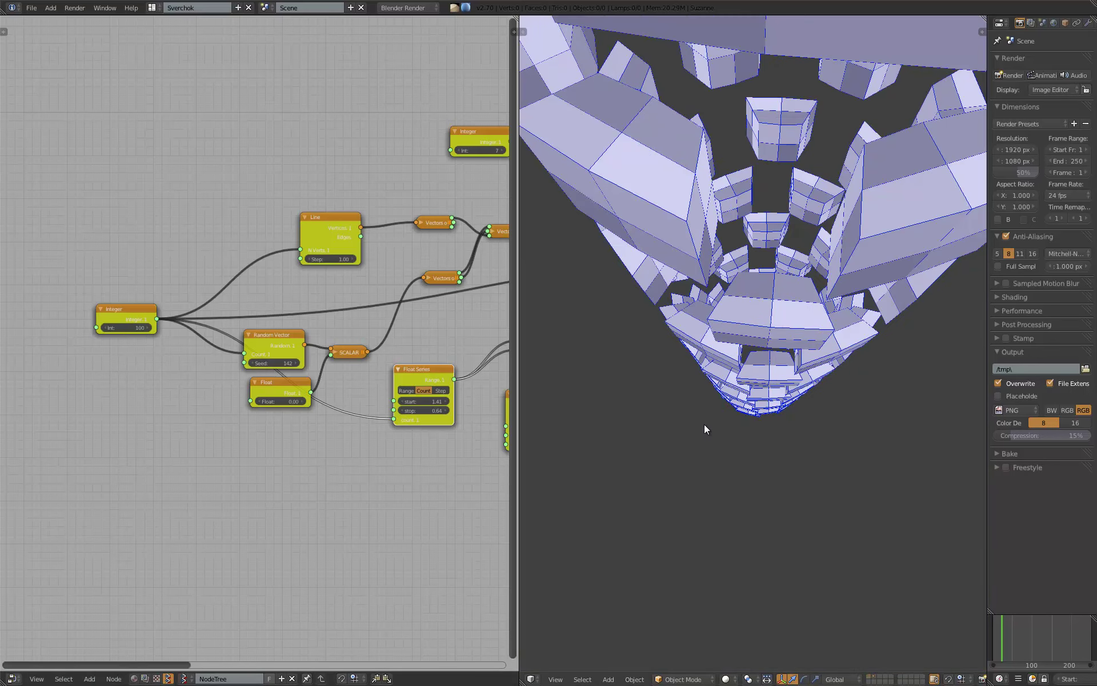
middle_drag(703, 424, 709, 400)
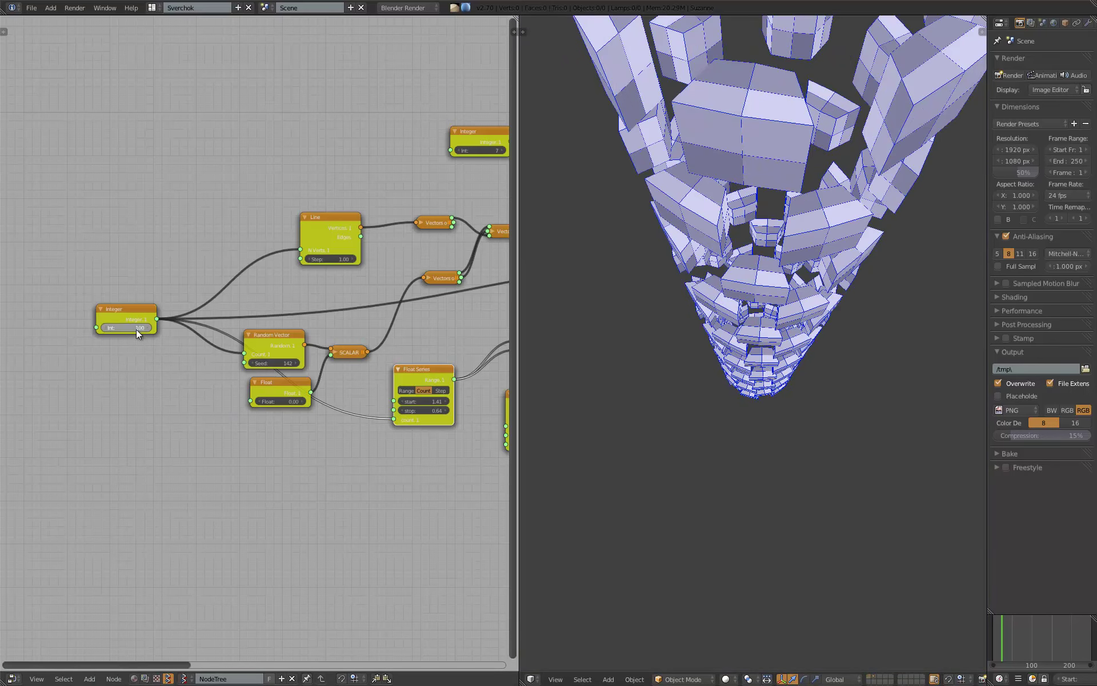
click(135, 328)
text(101)
key(Return)
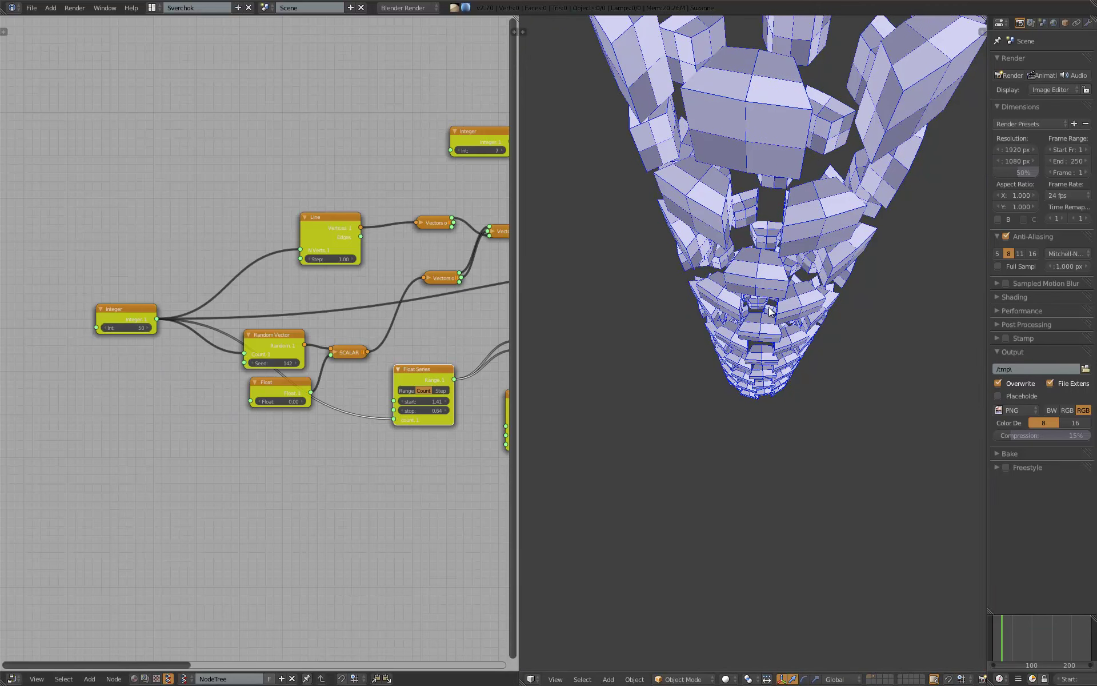
Step: Orbit and zoom the 3D view to look down the long block-ring tunnel
mouse_move(772, 313)
middle_down()
mouse_move(763, 426)
mouse_move(760, 413)
middle_up()
scroll(760, 414, up, 2)
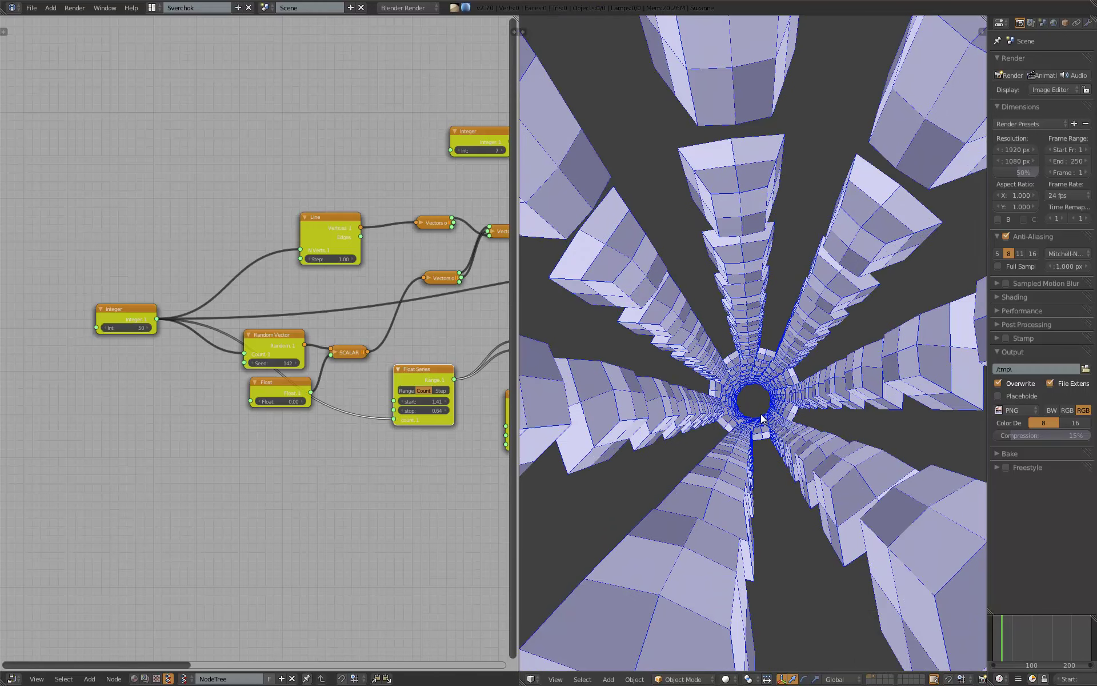
scroll(761, 415, up, 2)
scroll(761, 415, up, 2)
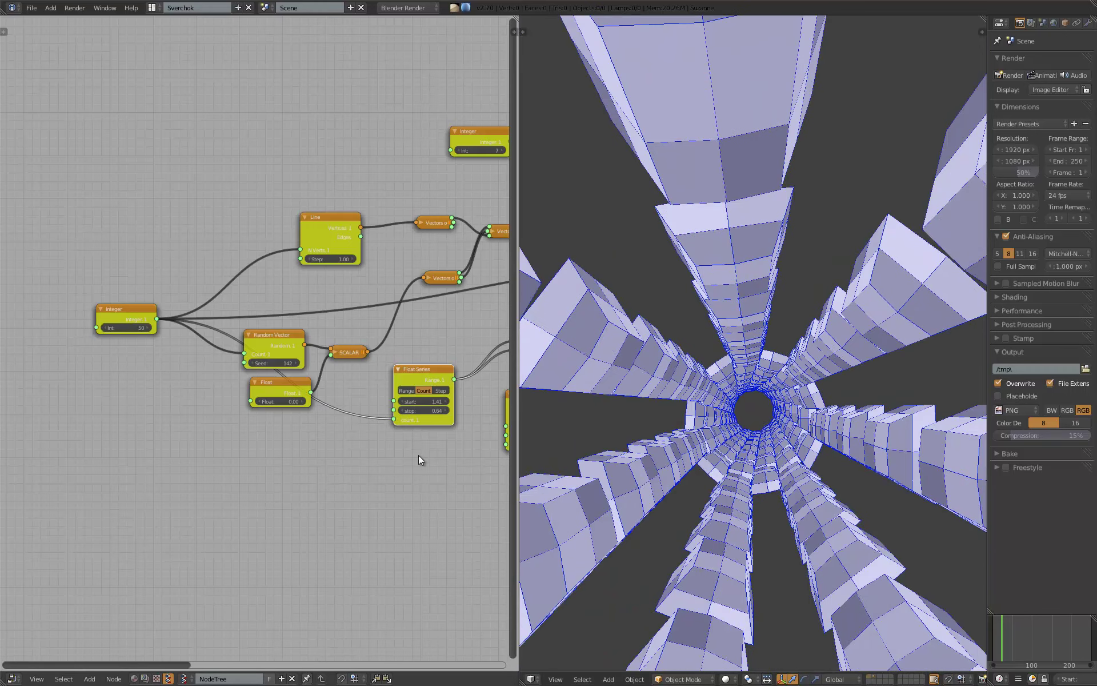
Step: Raise the rotation Float Series count from 16 to 31
middle_drag(419, 459, 225, 459)
scroll(344, 468, up, 1)
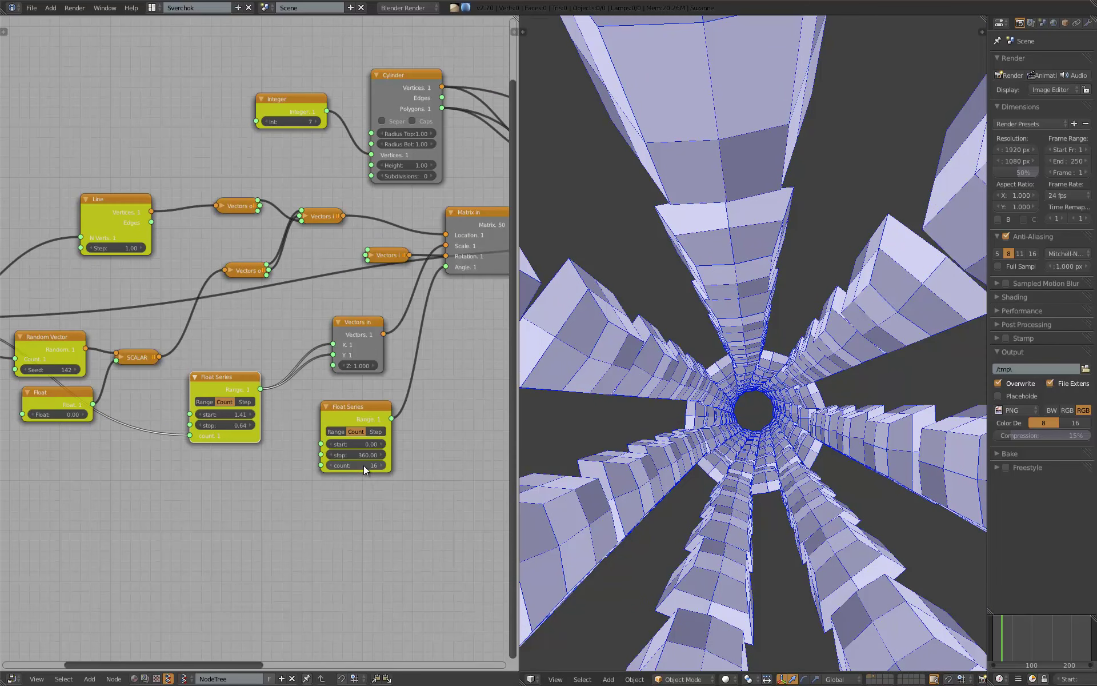
drag(373, 467, 363, 462)
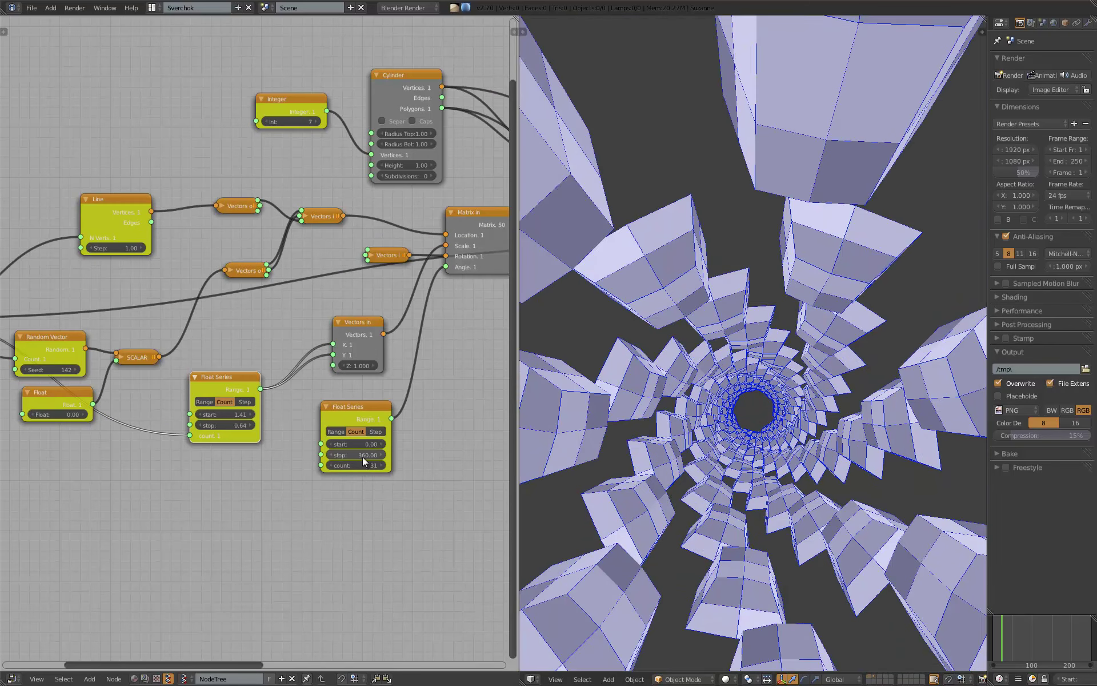
click(375, 455)
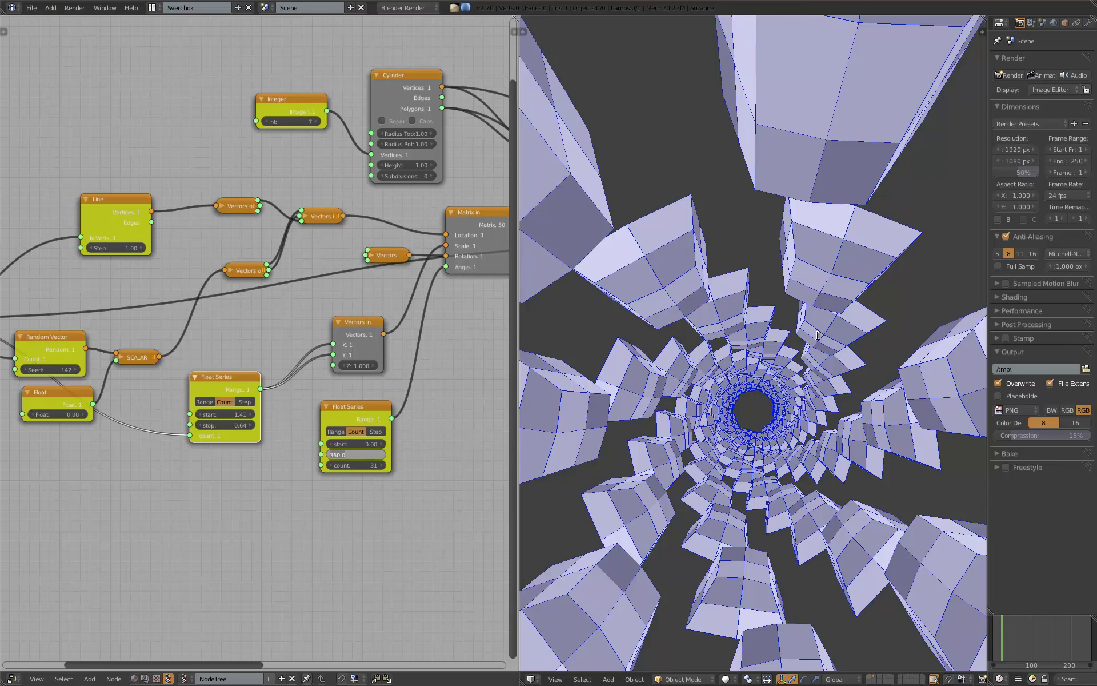